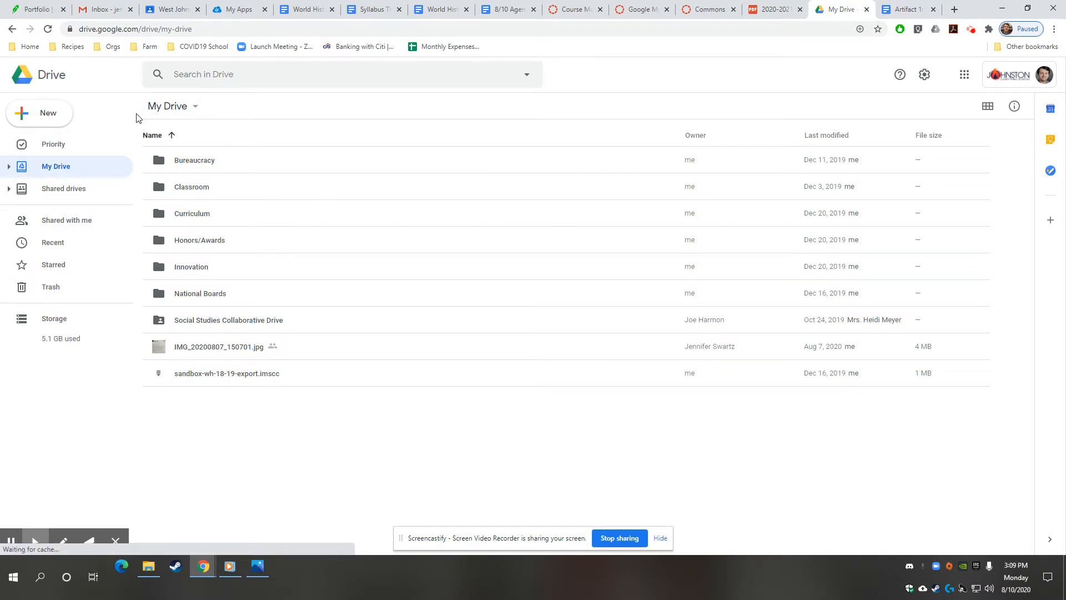
Create a new Google My Maps map from Google Drive.
click(47, 114)
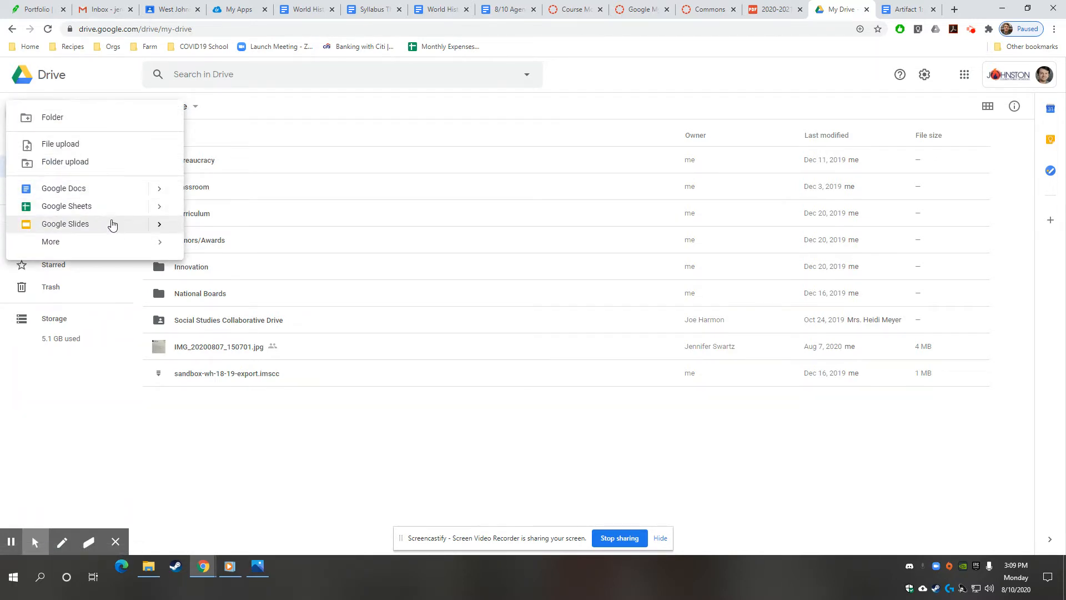
mouse_move(114, 240)
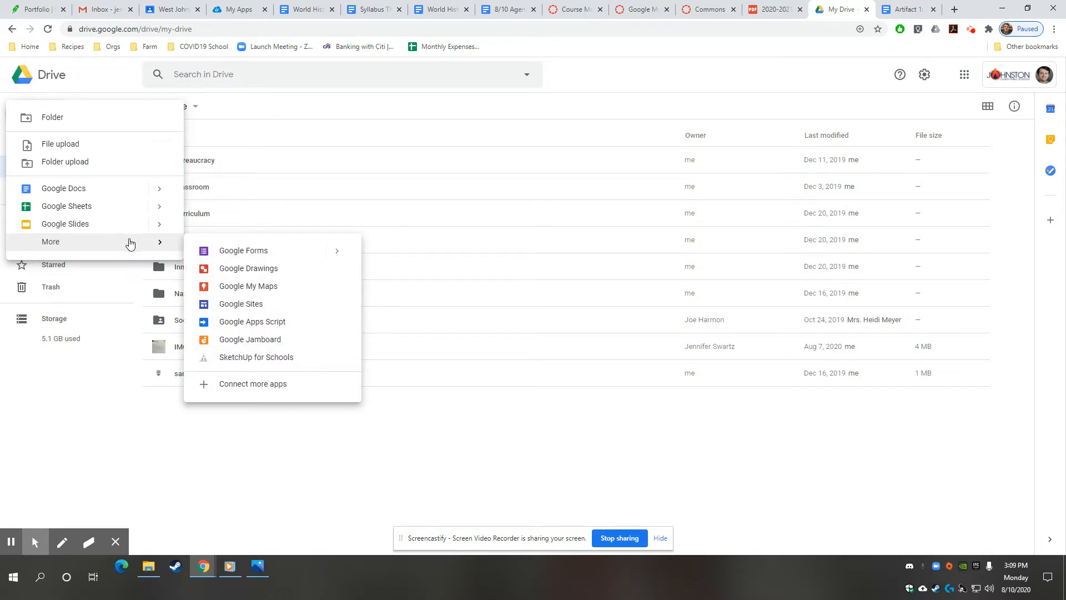
click(237, 286)
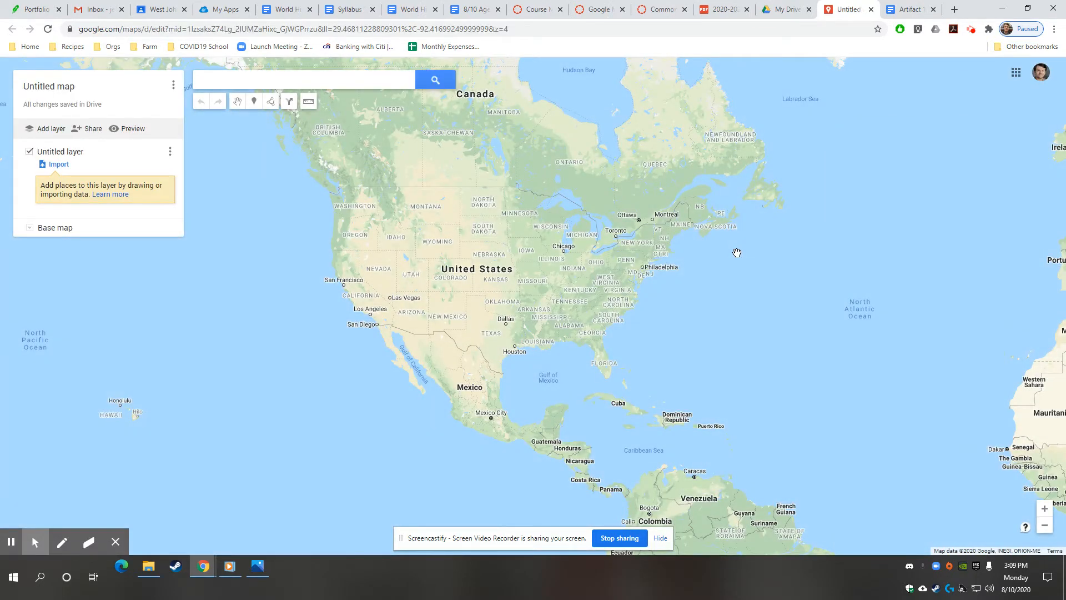
drag(643, 297, 793, 355)
scroll(484, 306, down, 1)
scroll(488, 307, up, 1)
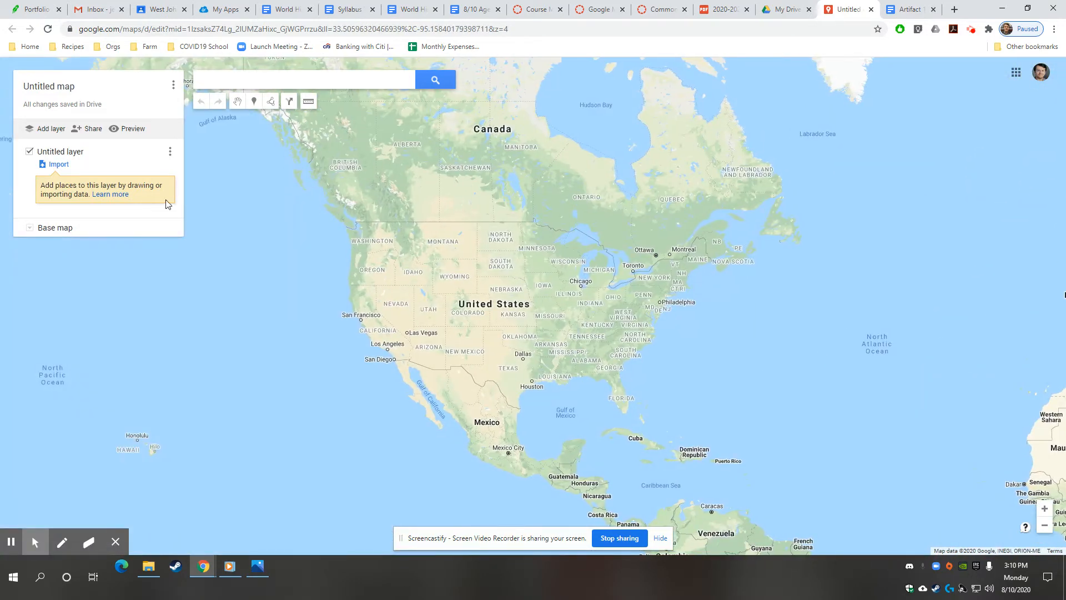
drag(632, 289, 478, 308)
drag(550, 309, 517, 298)
Check the Artifact 1 directions in Google Docs and title the new map "Human Geography" in Google My Maps.
click(897, 4)
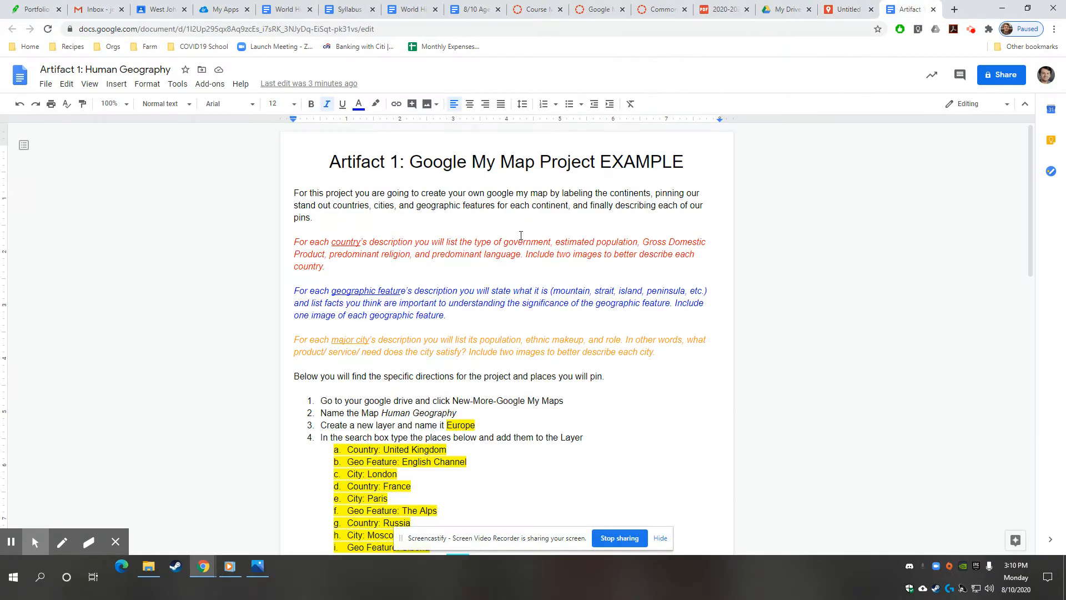
scroll(521, 235, down, 1)
scroll(449, 366, up, 3)
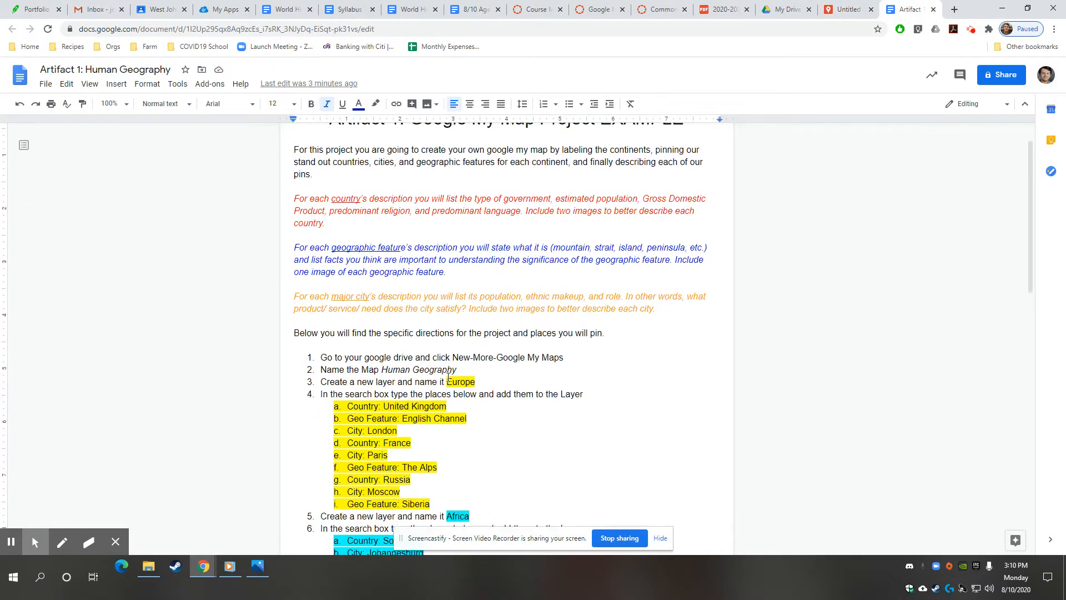
scroll(324, 354, down, 3)
scroll(328, 333, down, 1)
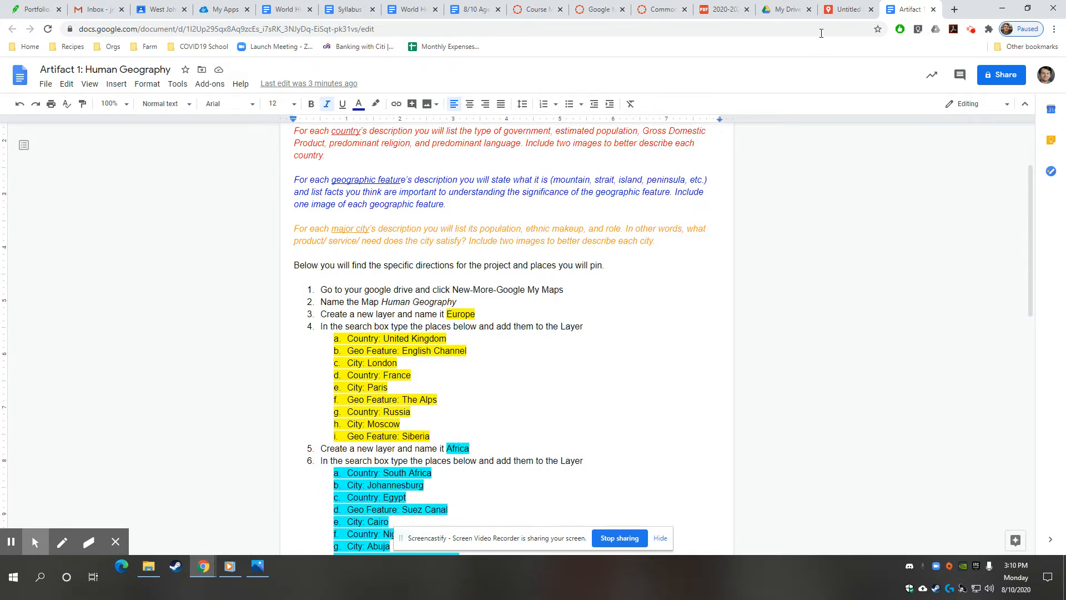
click(841, 9)
click(67, 88)
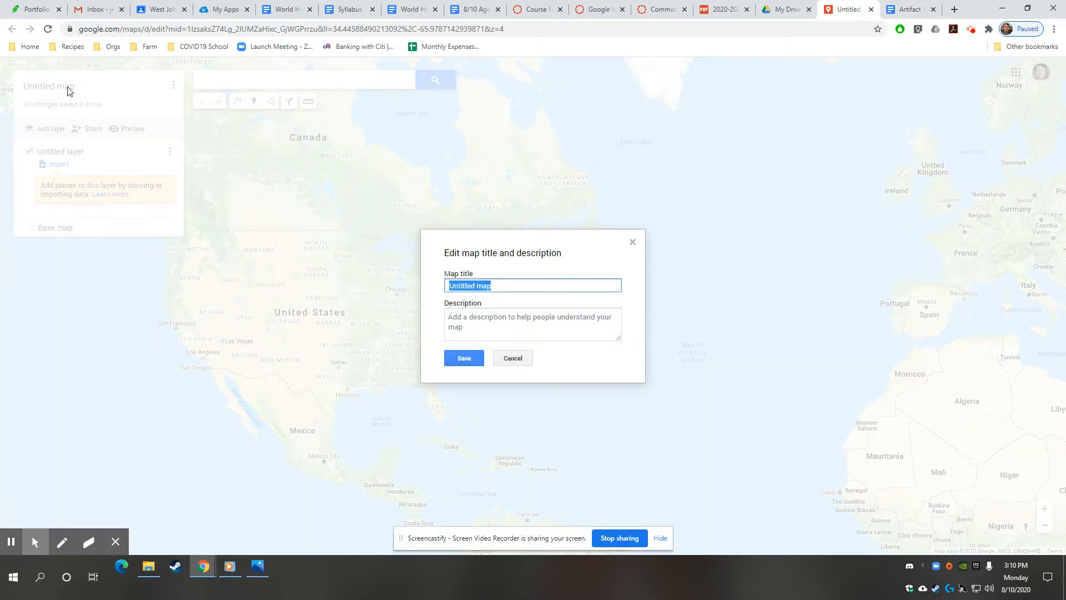
text(Human Geography)
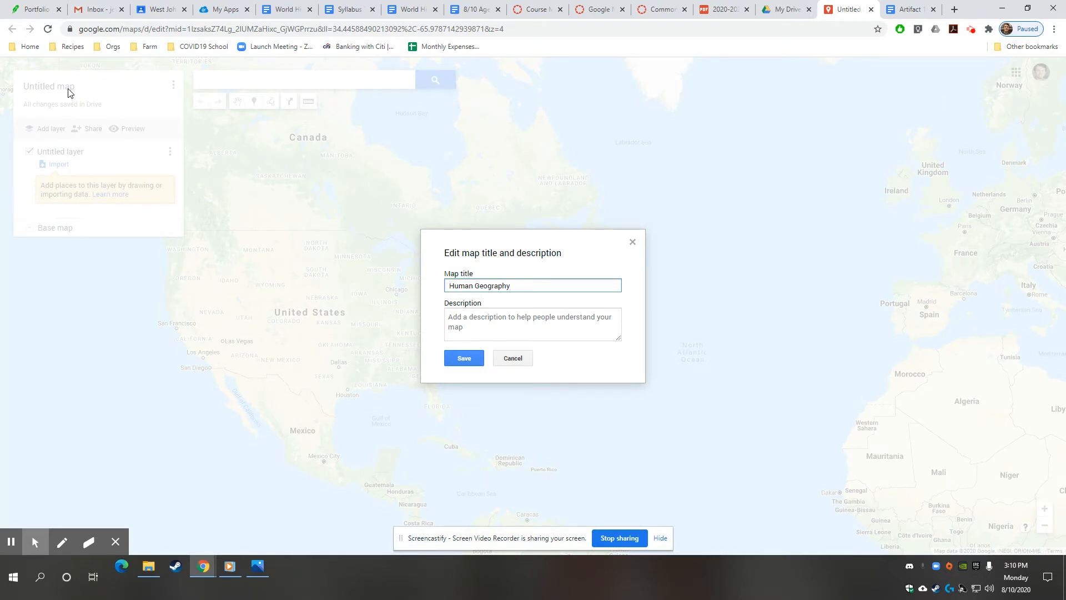
click(464, 358)
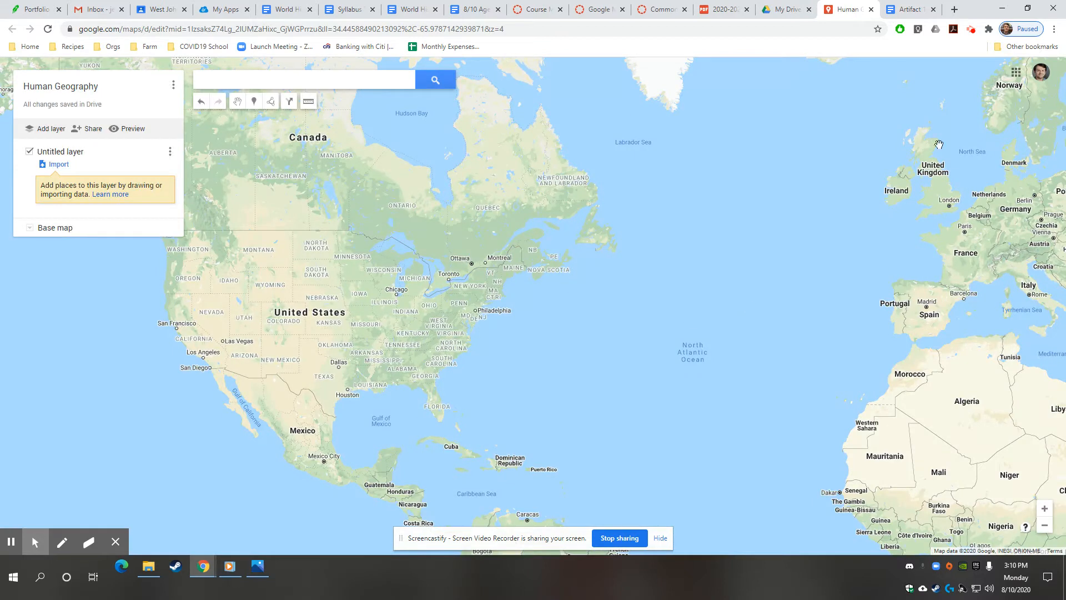
Check the layer name in the project document and rename the map's untitled layer "Europe".
click(907, 12)
scroll(483, 283, down, 1)
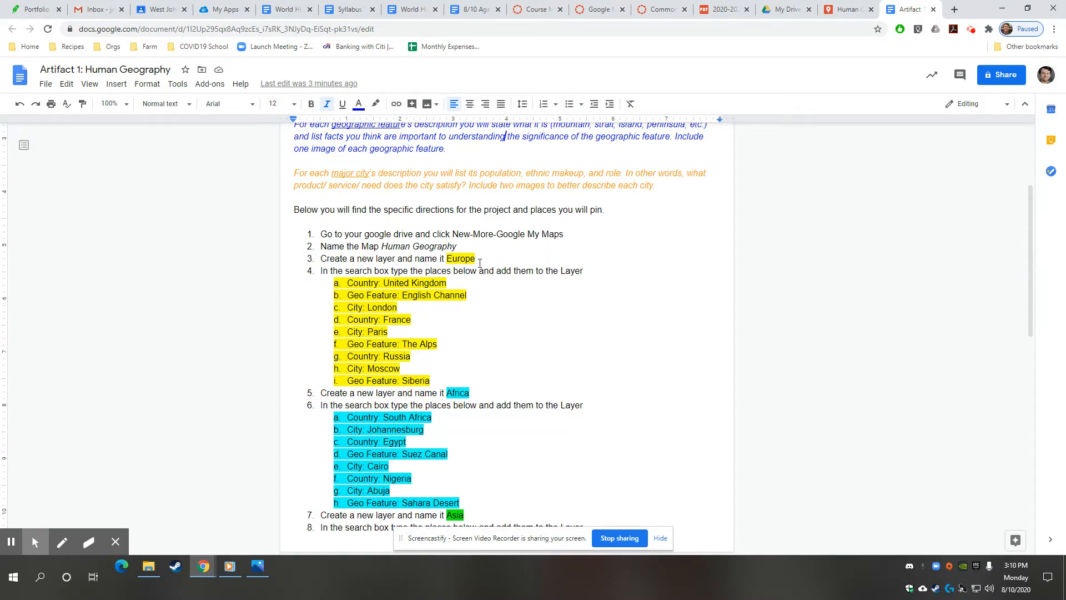
click(850, 9)
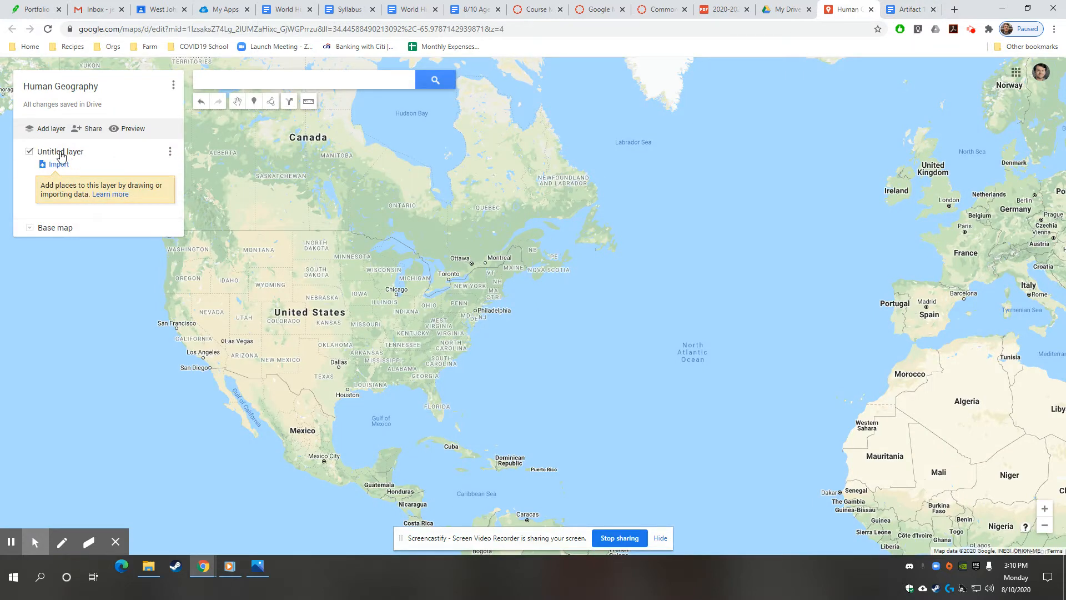
click(58, 155)
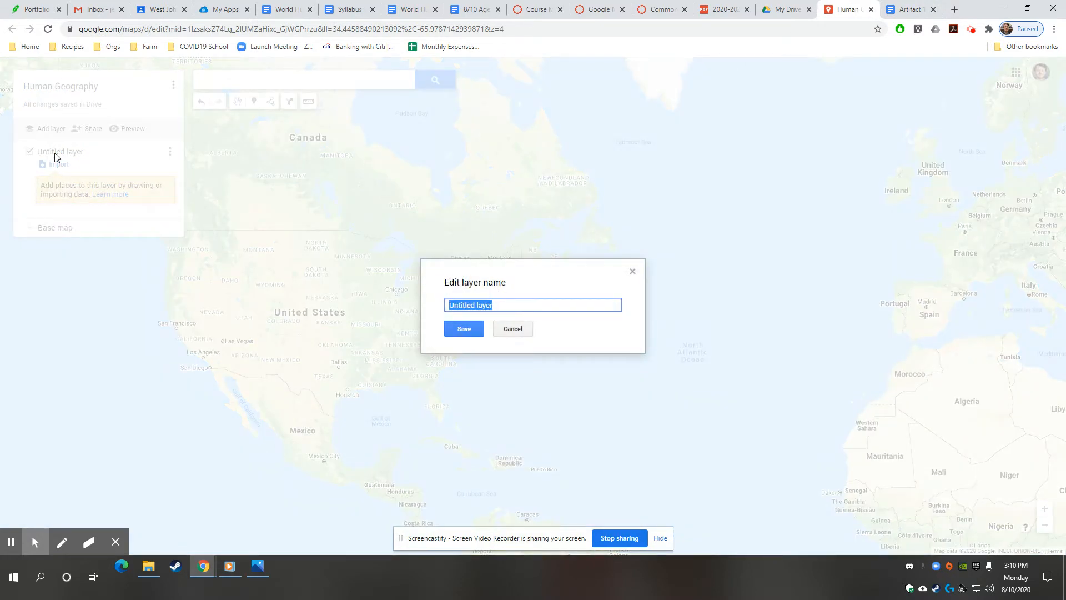
text(Europe)
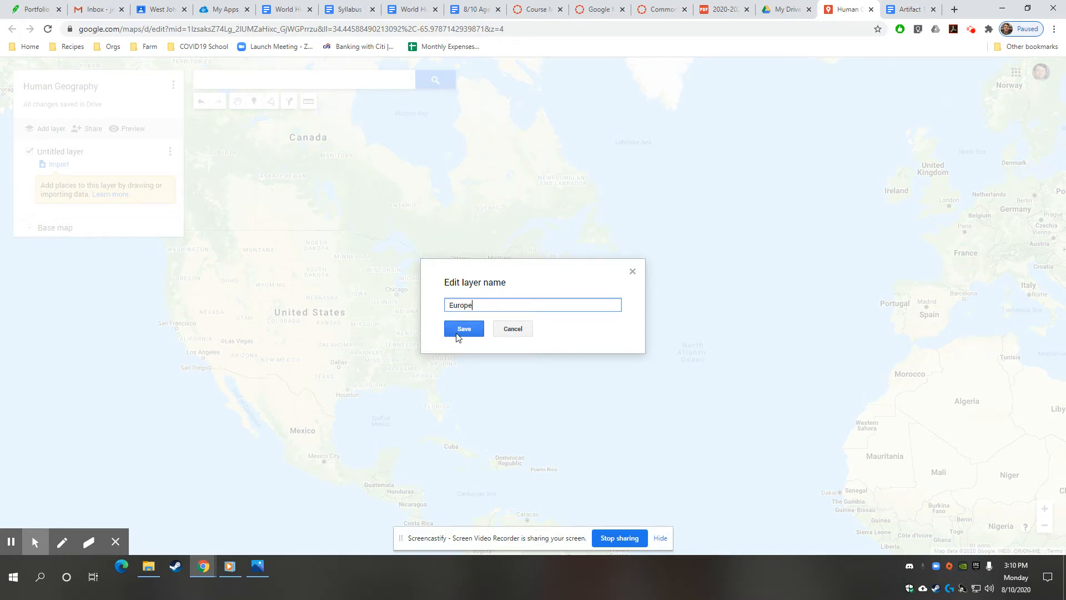
click(453, 331)
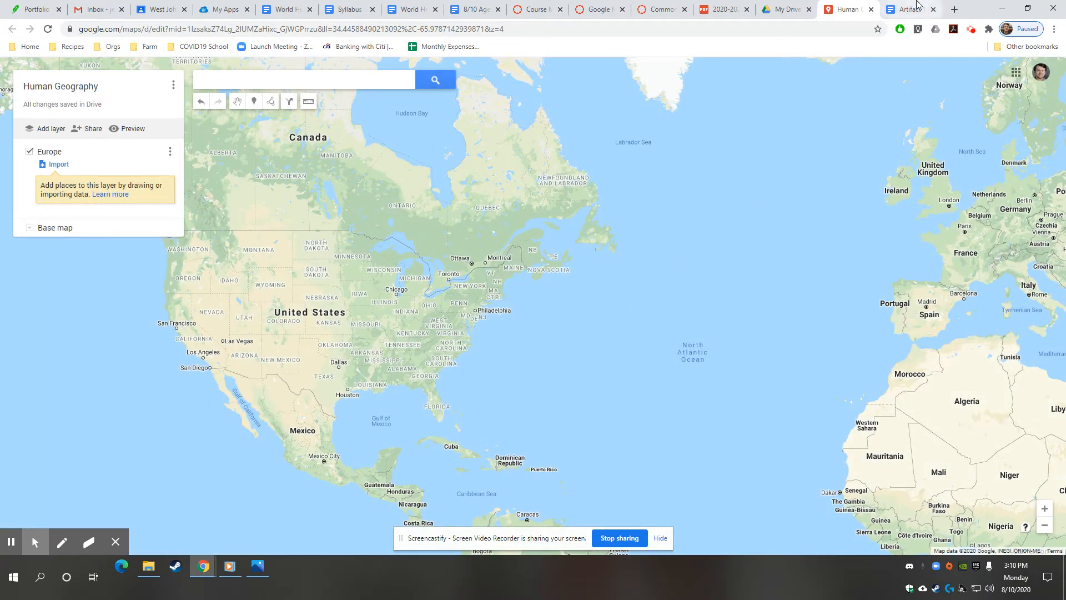
Check the remaining continents in the project document and add a second map layer named "Africa".
click(918, 4)
scroll(470, 291, down, 1)
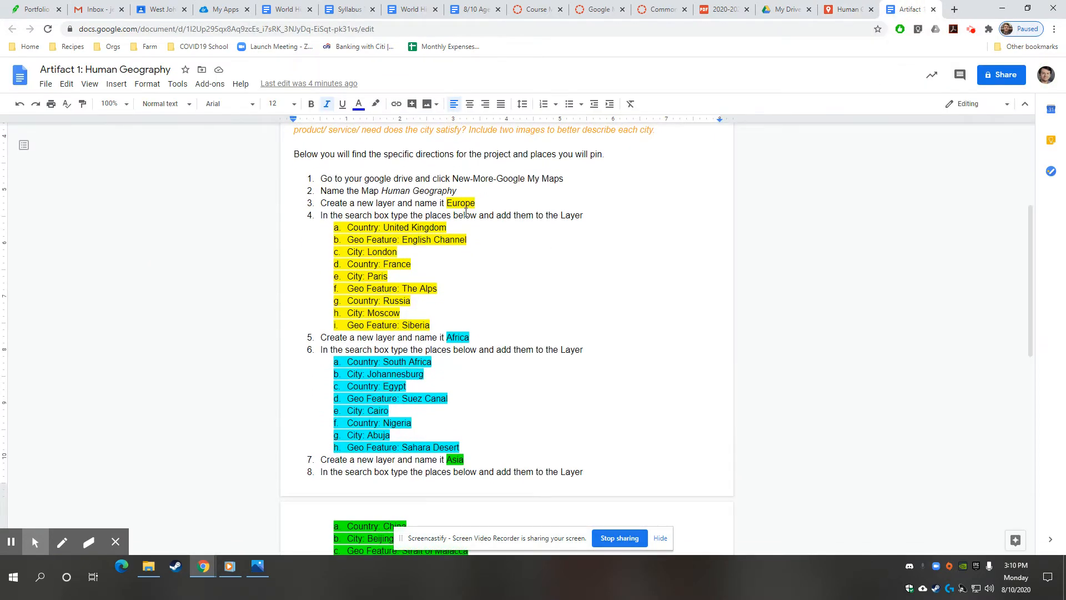
scroll(464, 422, down, 4)
scroll(465, 422, up, 4)
click(851, 6)
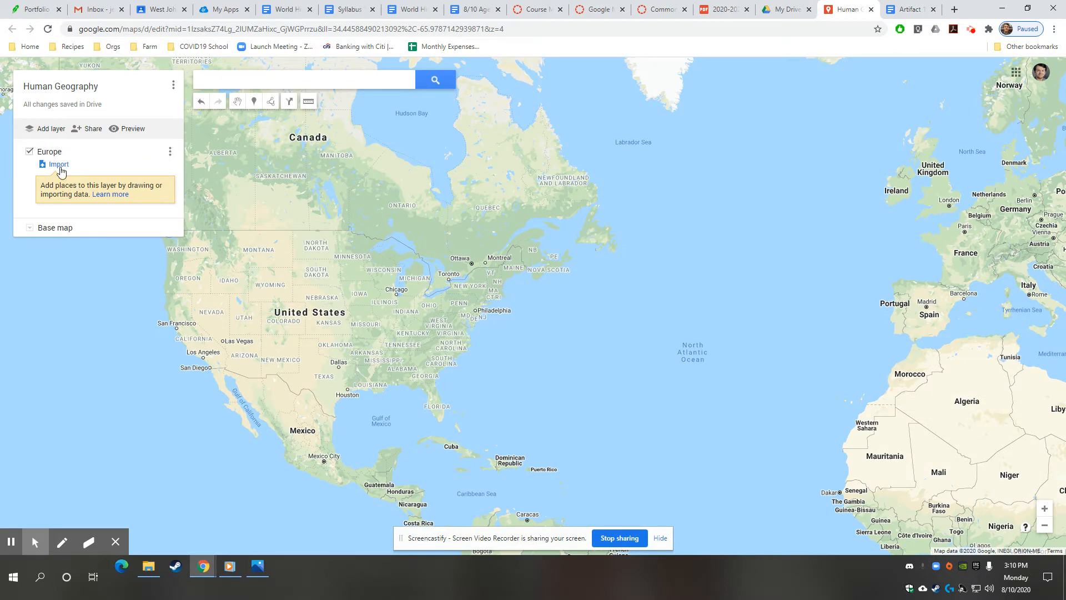
click(47, 128)
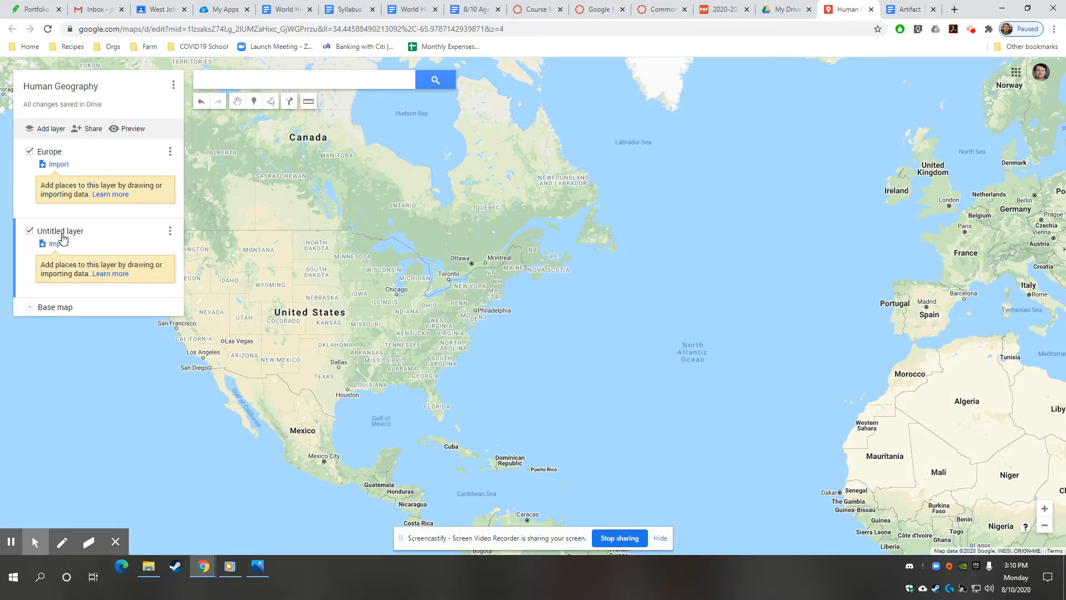
click(71, 231)
text(Africa)
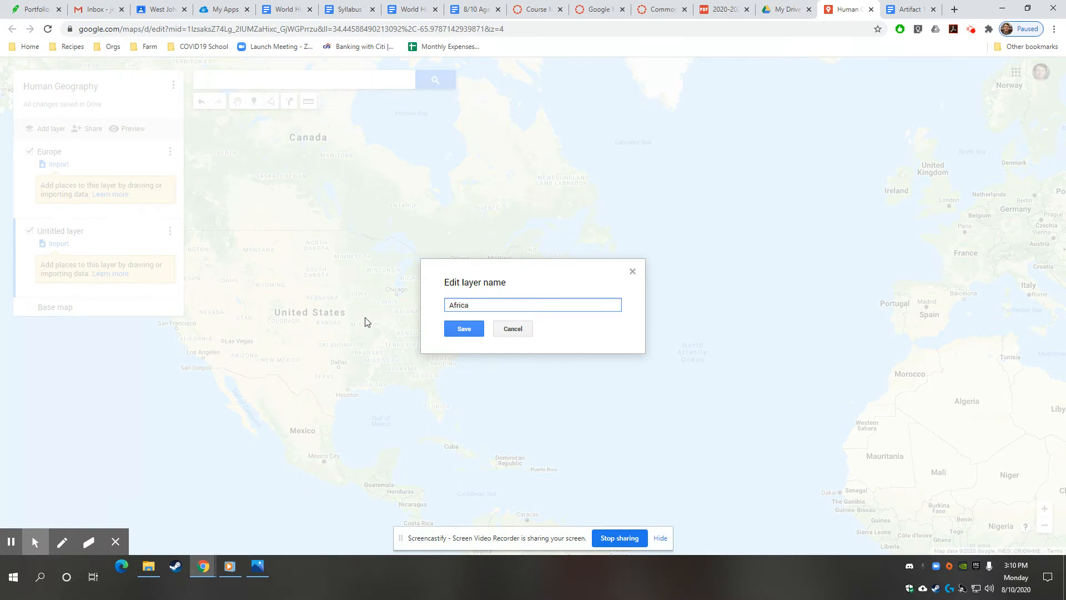
click(455, 328)
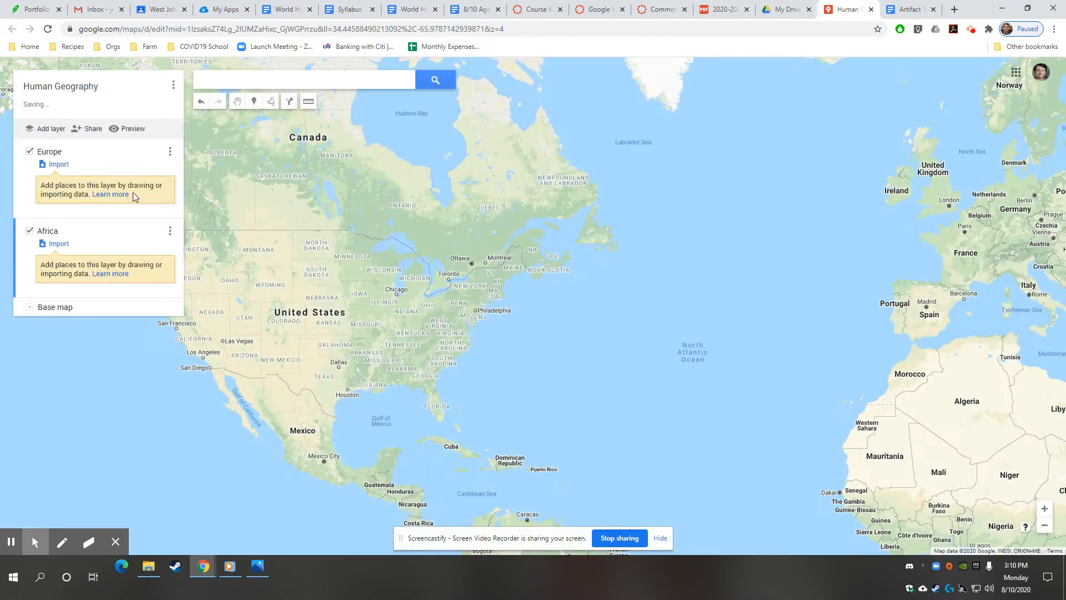
drag(535, 372, 370, 354)
mouse_move(635, 313)
mouse_down()
mouse_move(546, 320)
mouse_move(618, 324)
mouse_up()
drag(494, 389, 556, 385)
Look up the first European place in the directions and add the United Kingdom to the Europe layer.
click(914, 10)
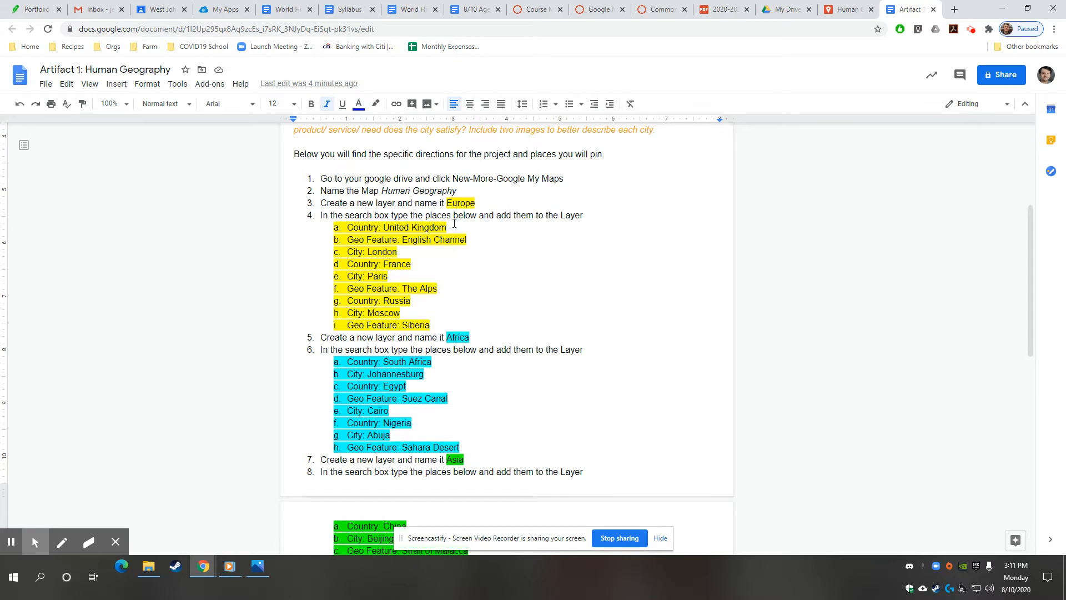
click(848, 9)
drag(298, 236, 338, 248)
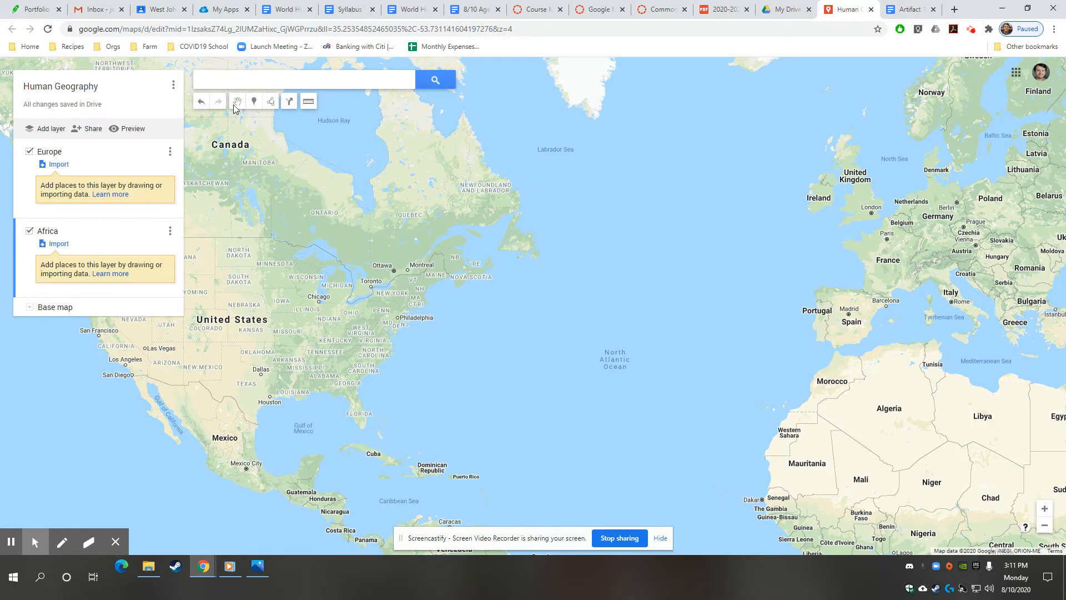
click(29, 199)
click(905, 9)
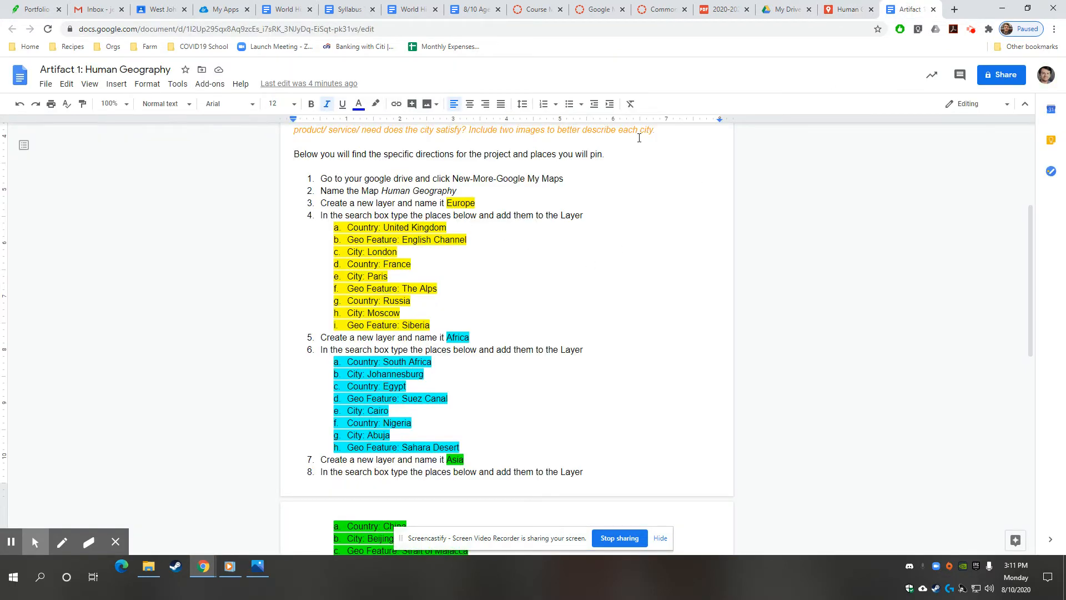
click(848, 10)
click(272, 81)
text(united)
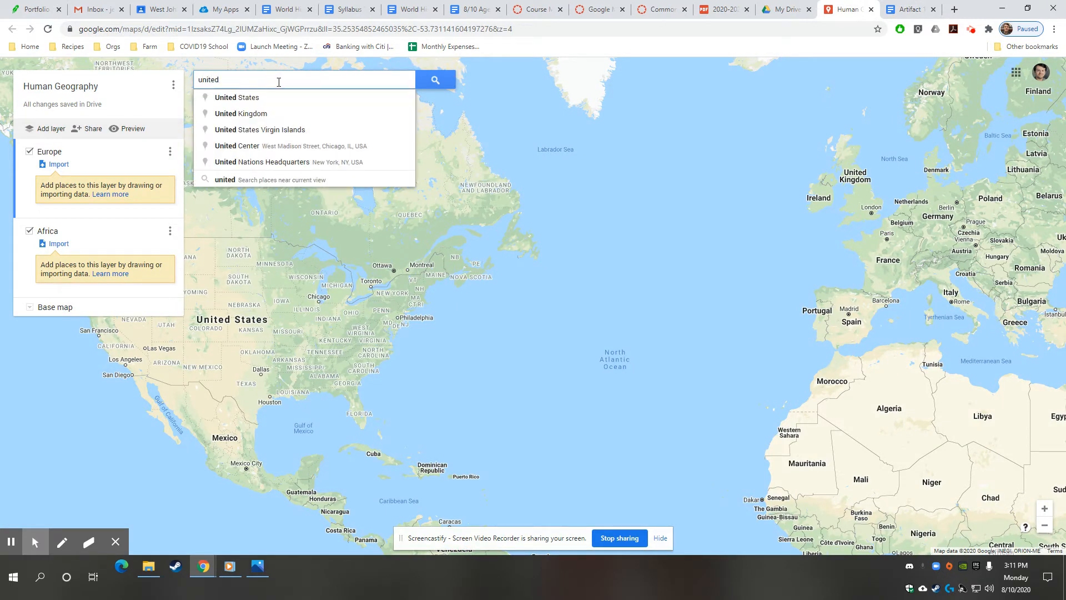
click(276, 112)
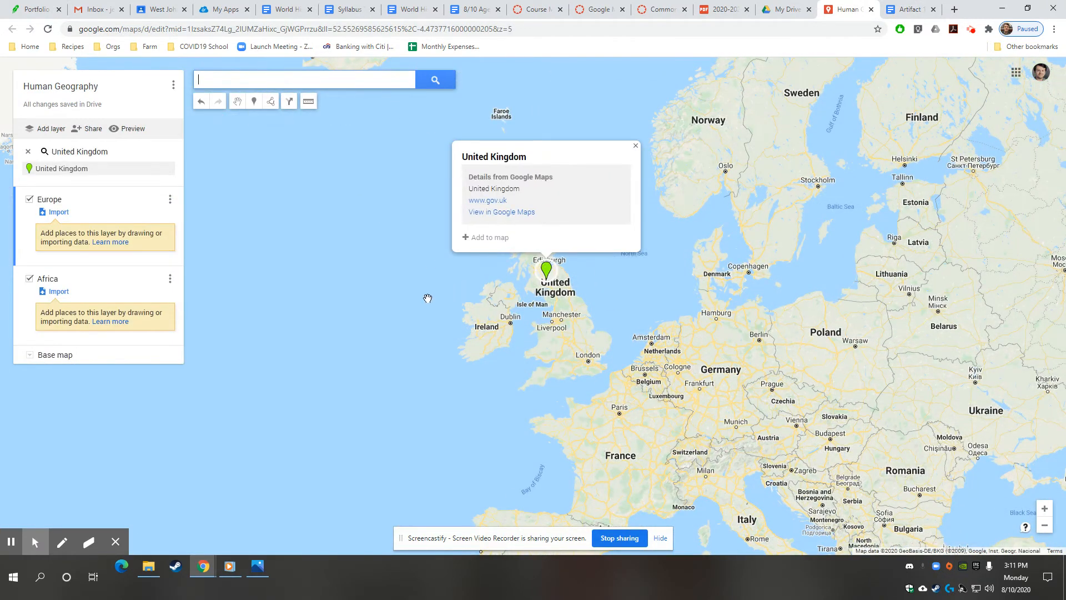
drag(427, 299, 417, 358)
click(491, 303)
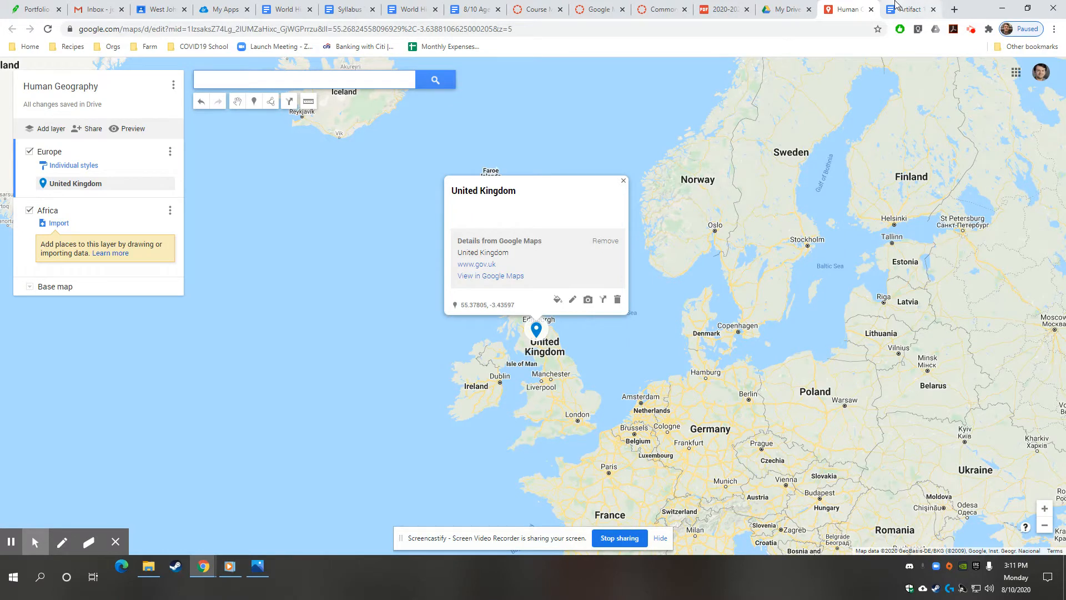
Check the next place in the directions, search for the English Channel and add it to the Europe layer.
click(910, 9)
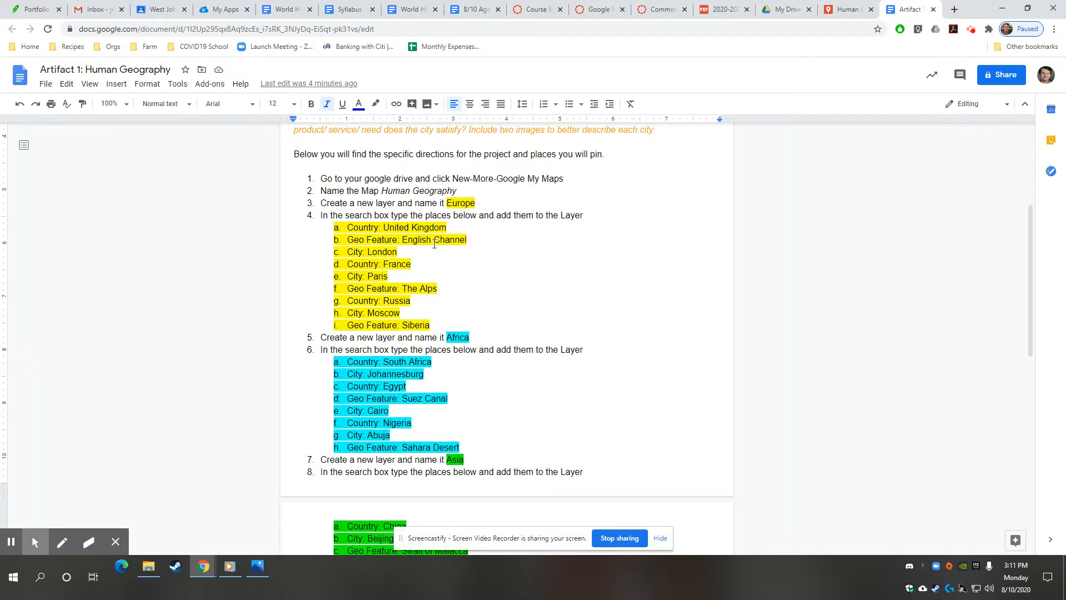
click(407, 240)
click(848, 8)
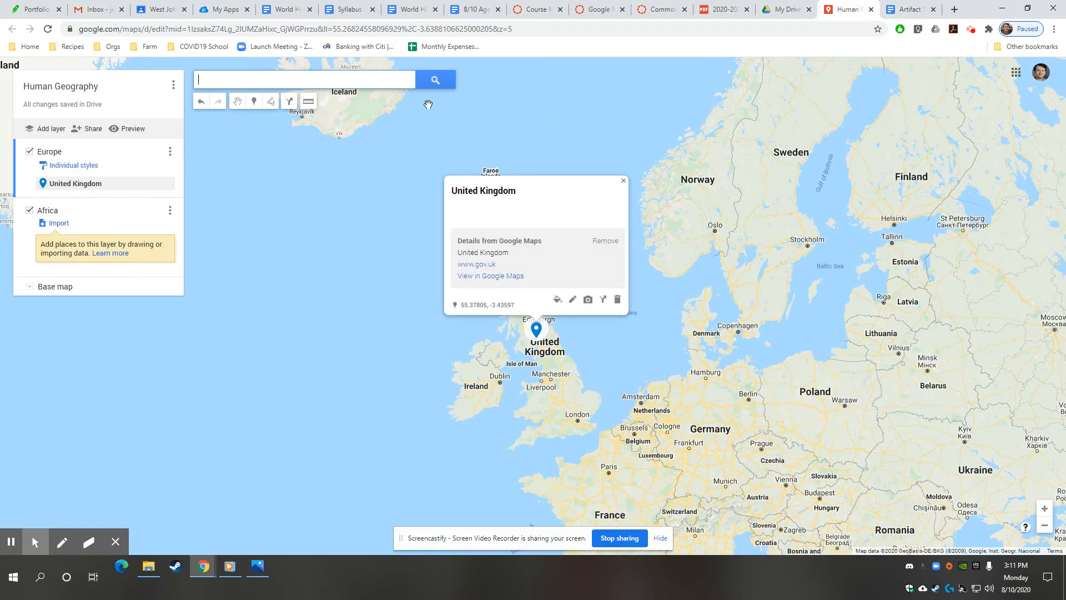
click(333, 85)
text(english c)
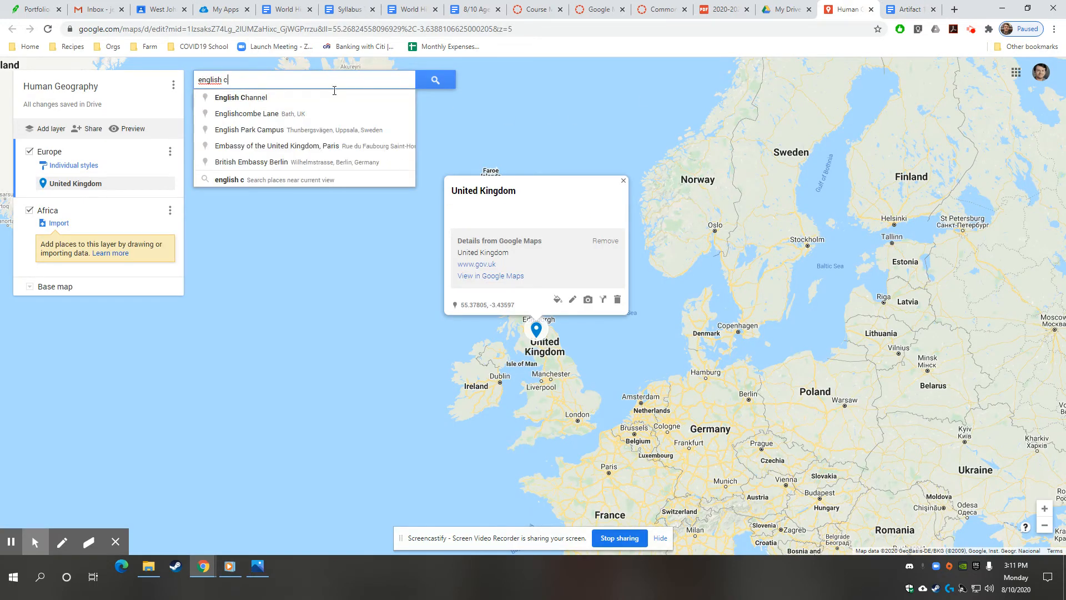
click(334, 96)
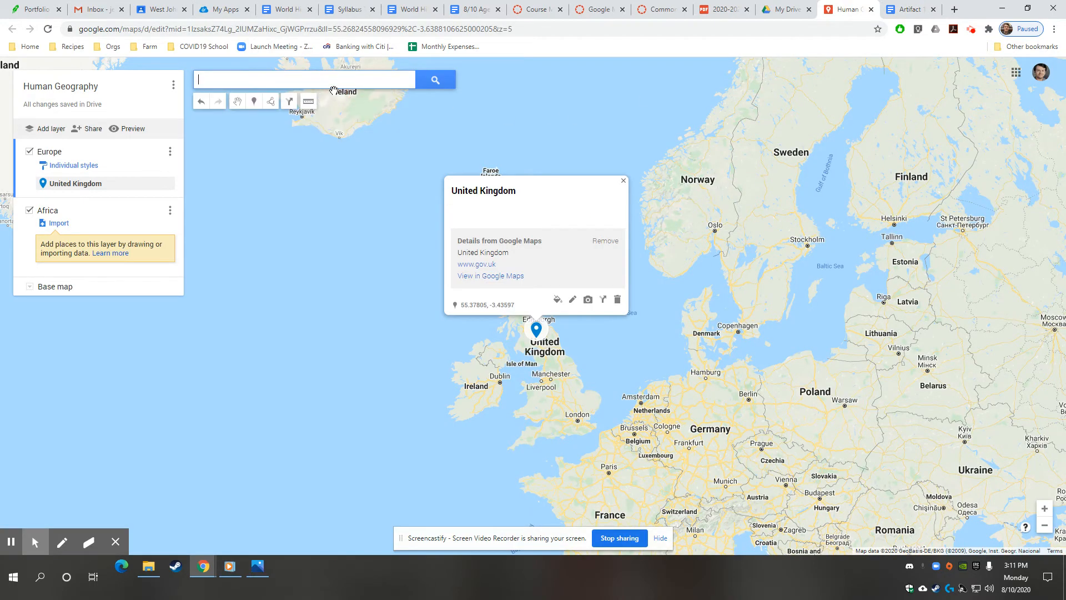
scroll(608, 331, down, 1)
click(589, 252)
drag(468, 270, 445, 355)
scroll(439, 372, down, 2)
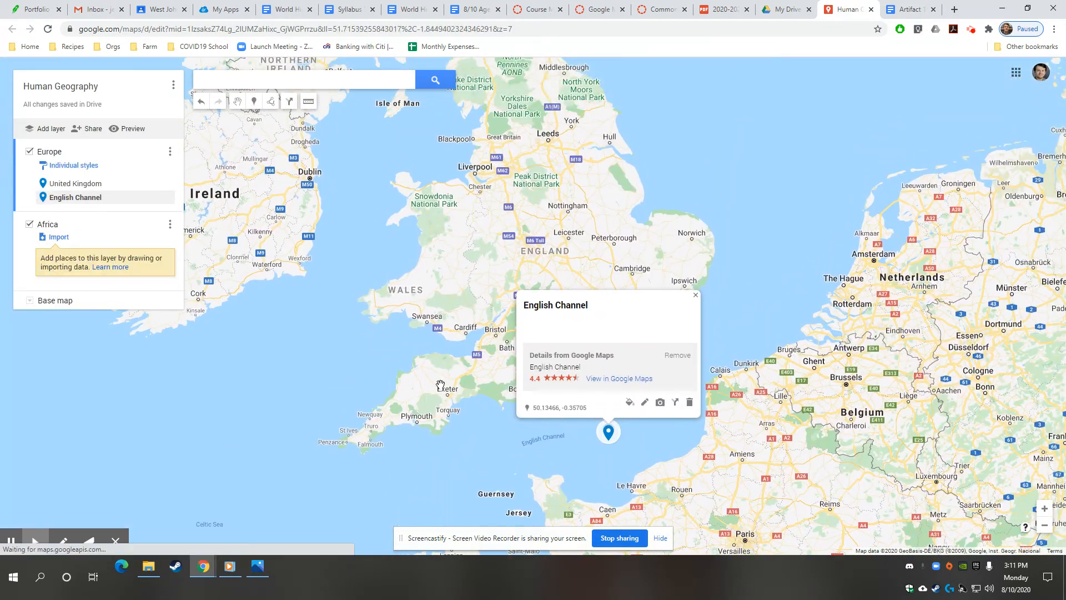
click(370, 385)
drag(370, 384, 444, 365)
drag(437, 421, 486, 366)
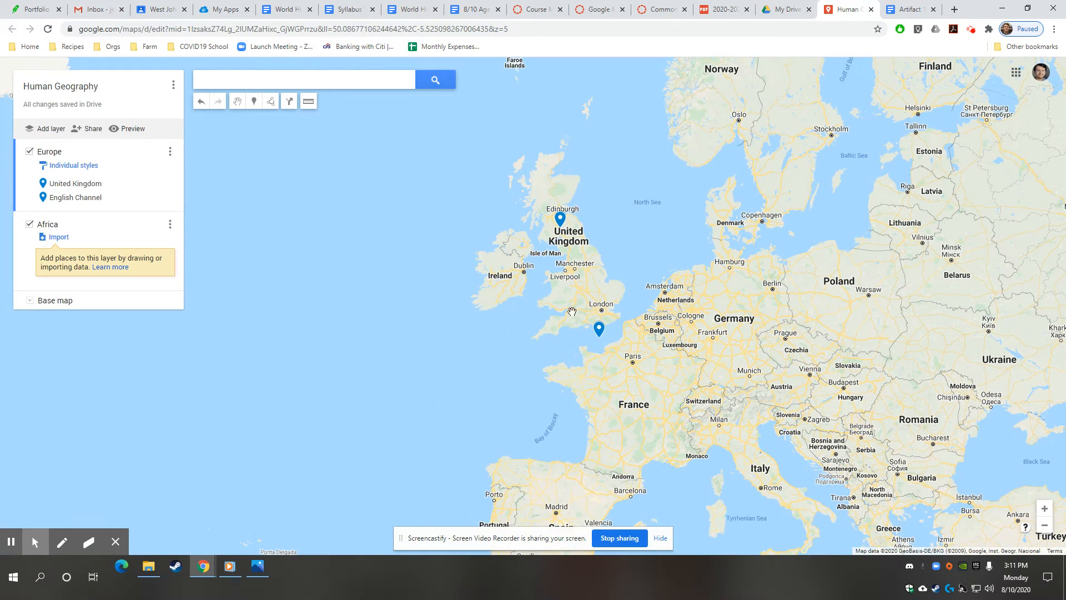
click(88, 184)
Review the project document's description and image requirements for countries, geographic features and major cities.
click(895, 6)
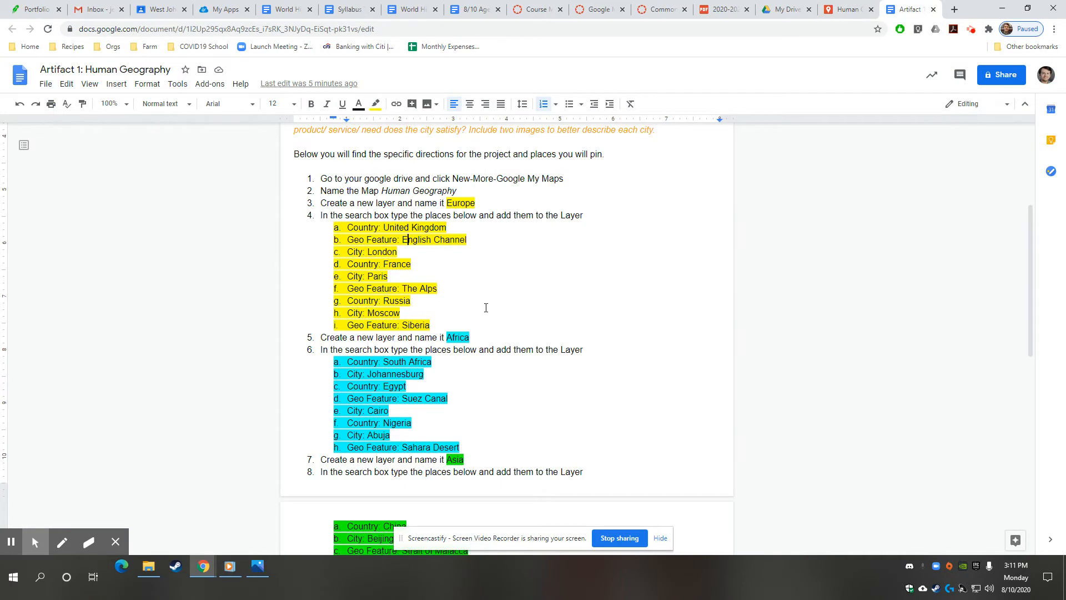
scroll(422, 312, up, 4)
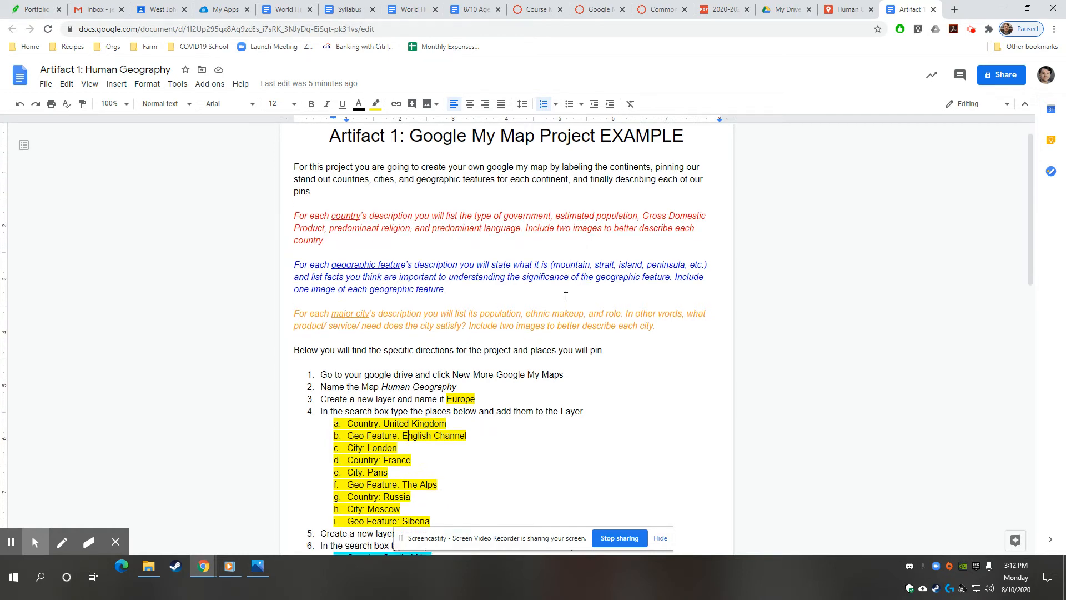
scroll(356, 258, down, 1)
scroll(371, 236, down, 1)
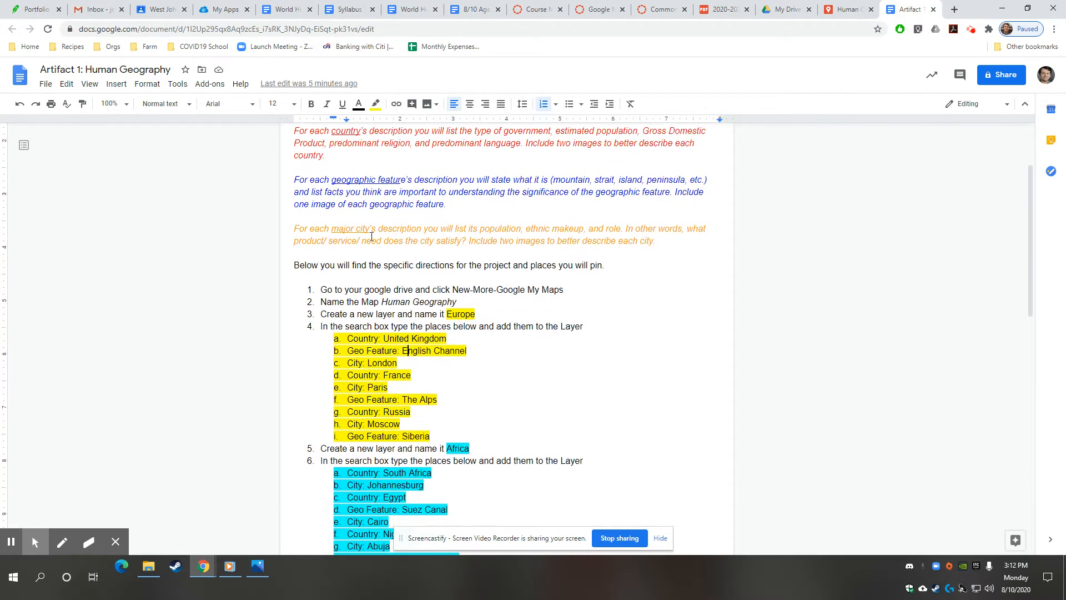
In the map, give the United Kingdom pin the description "You can type a description" and save it.
click(850, 7)
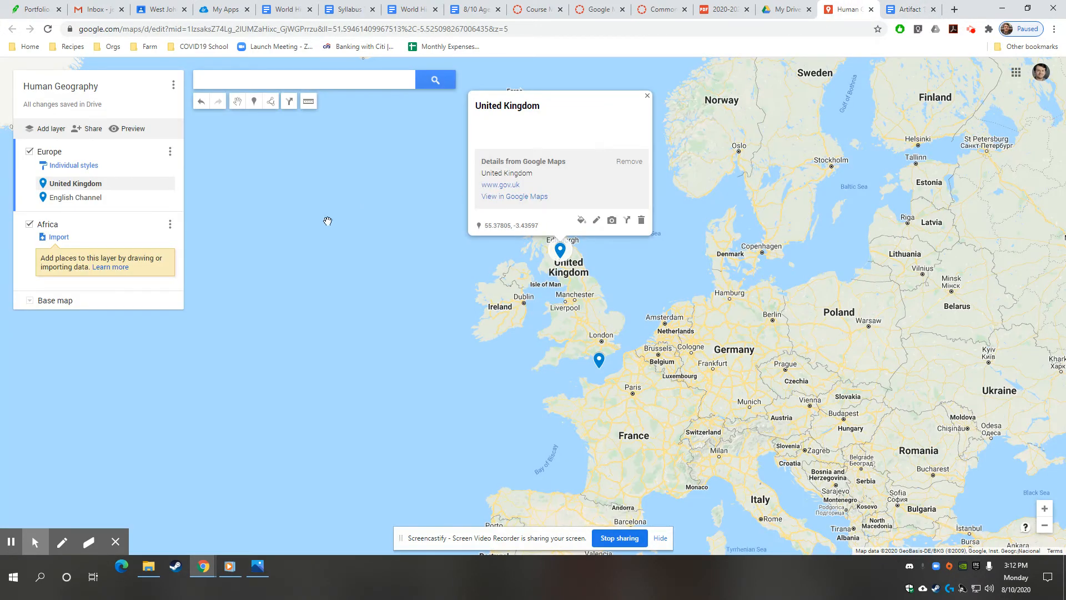
drag(363, 237, 378, 279)
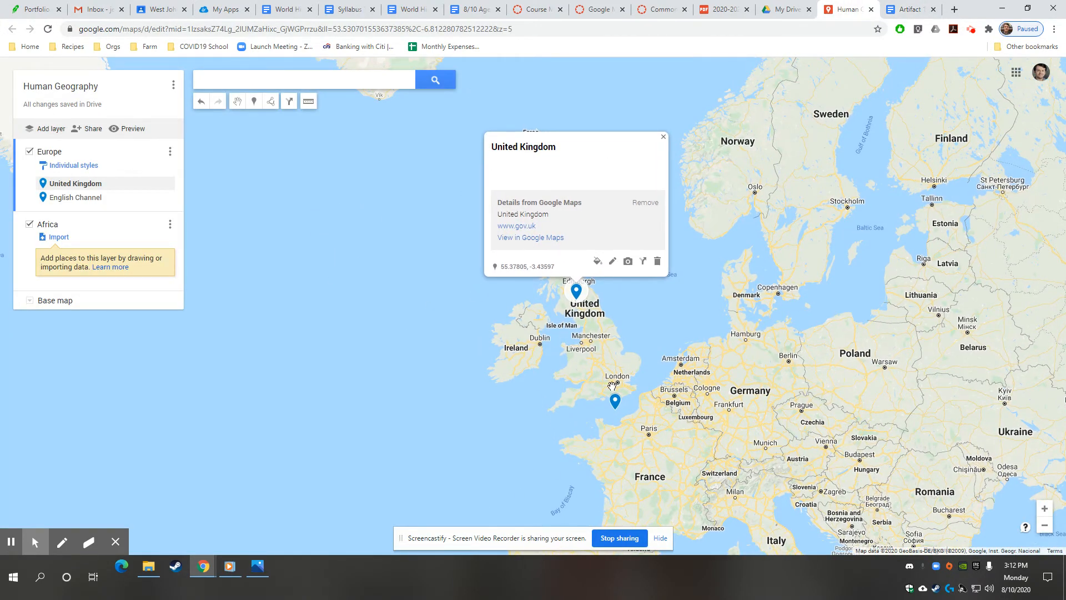
click(620, 406)
click(417, 285)
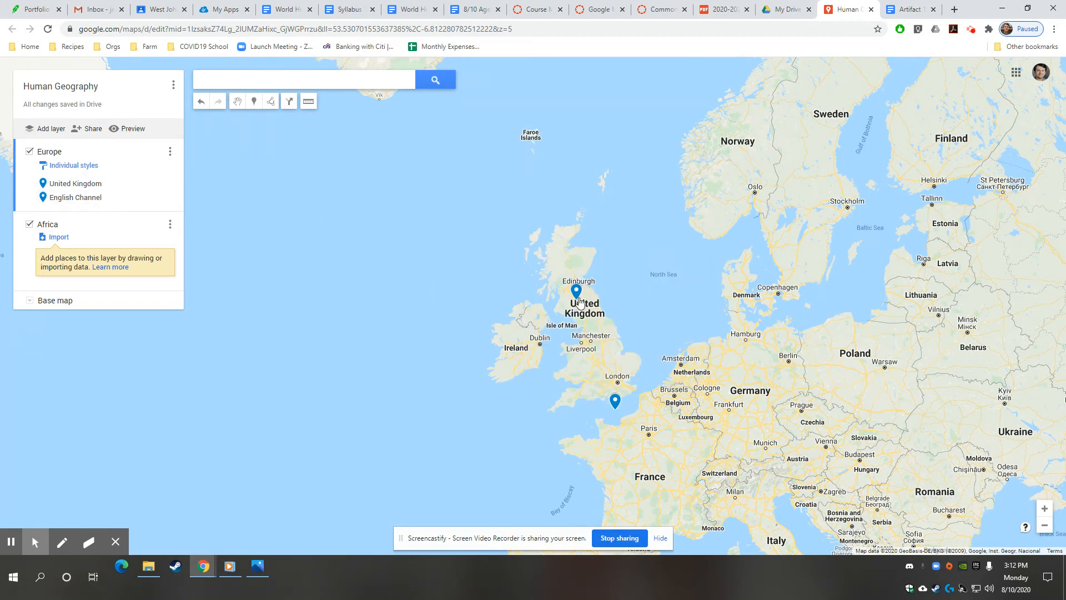
click(577, 296)
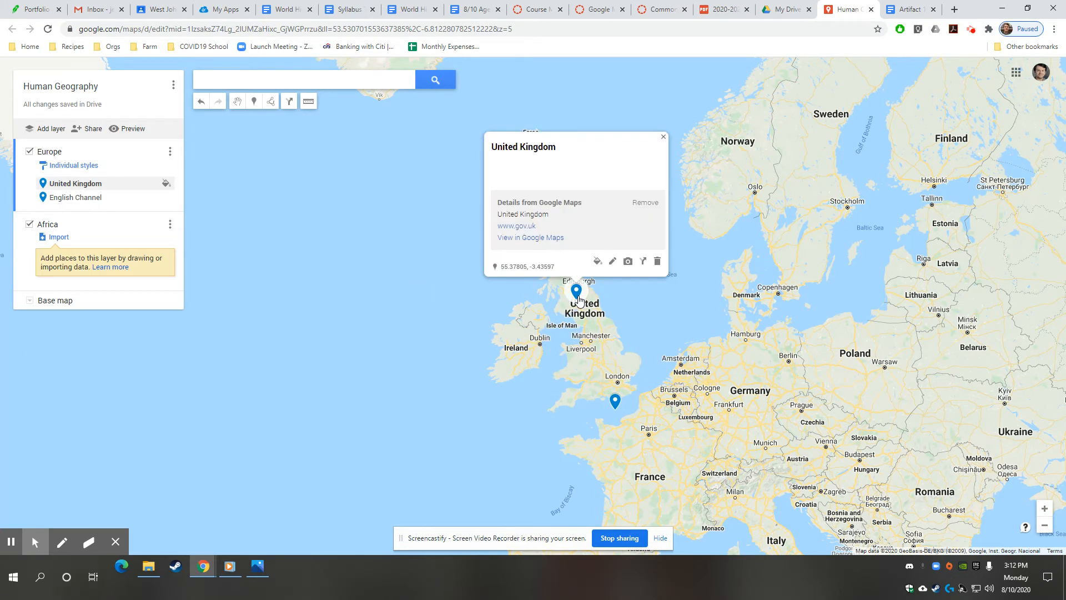
click(612, 261)
click(538, 181)
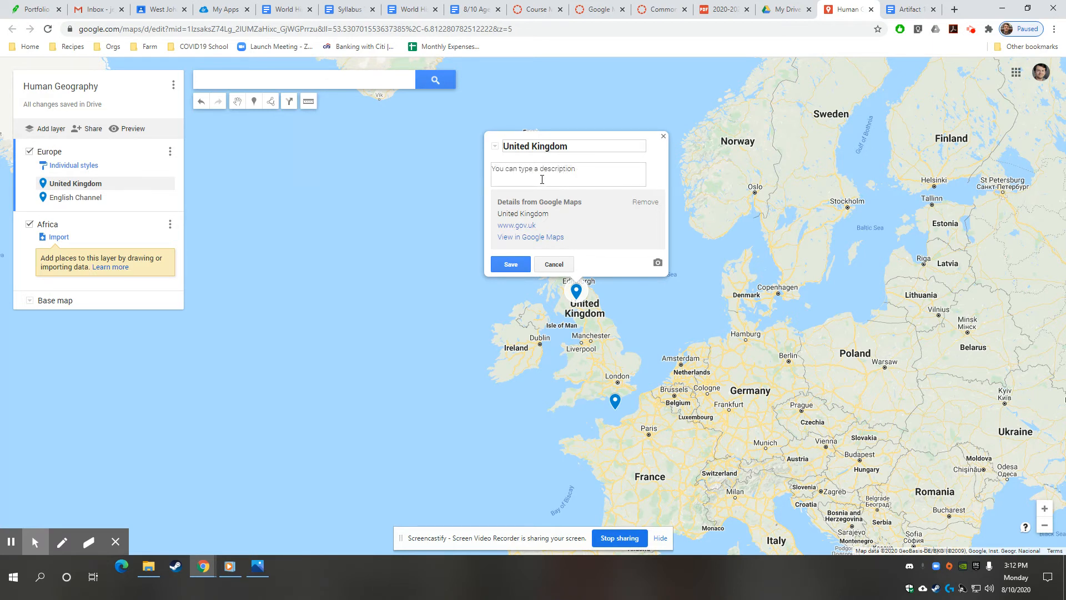
click(511, 264)
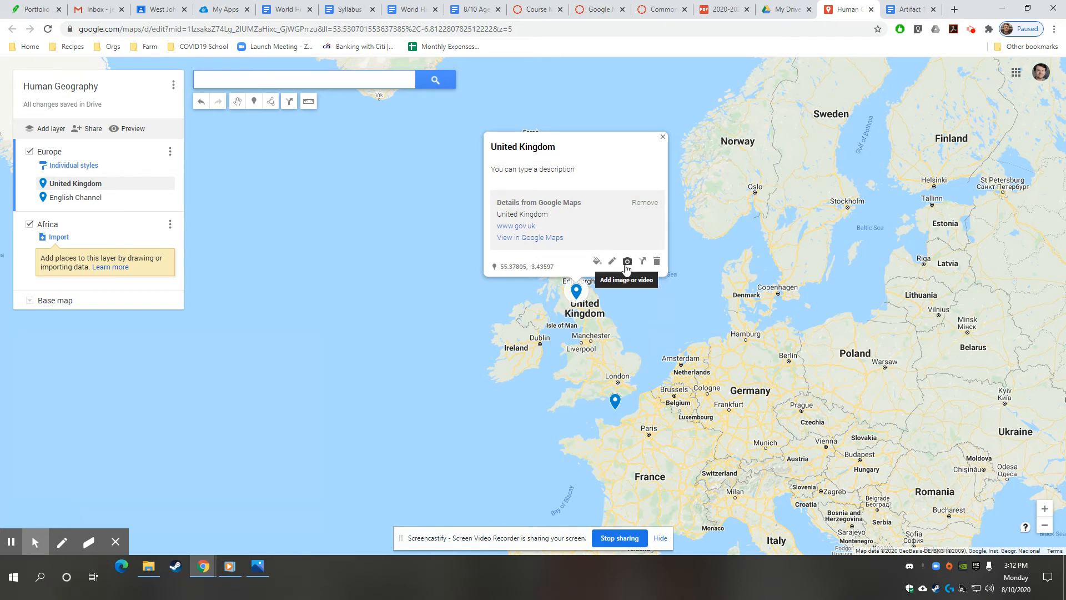
Search Google images for "united kingdom" and add the Union Jack flag picture to the United Kingdom pin.
click(627, 263)
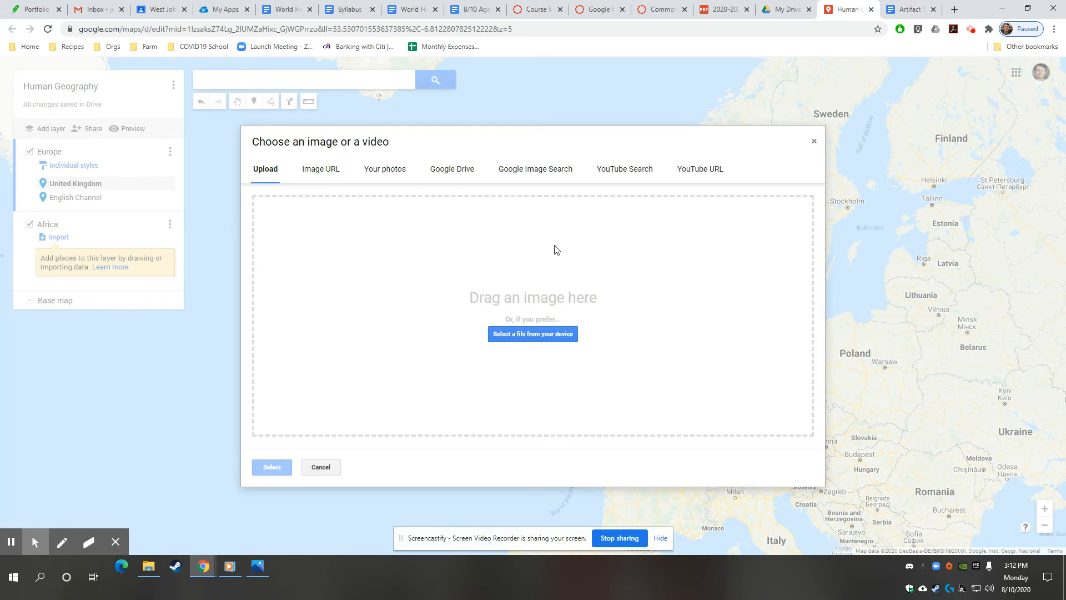
click(538, 170)
text(united king)
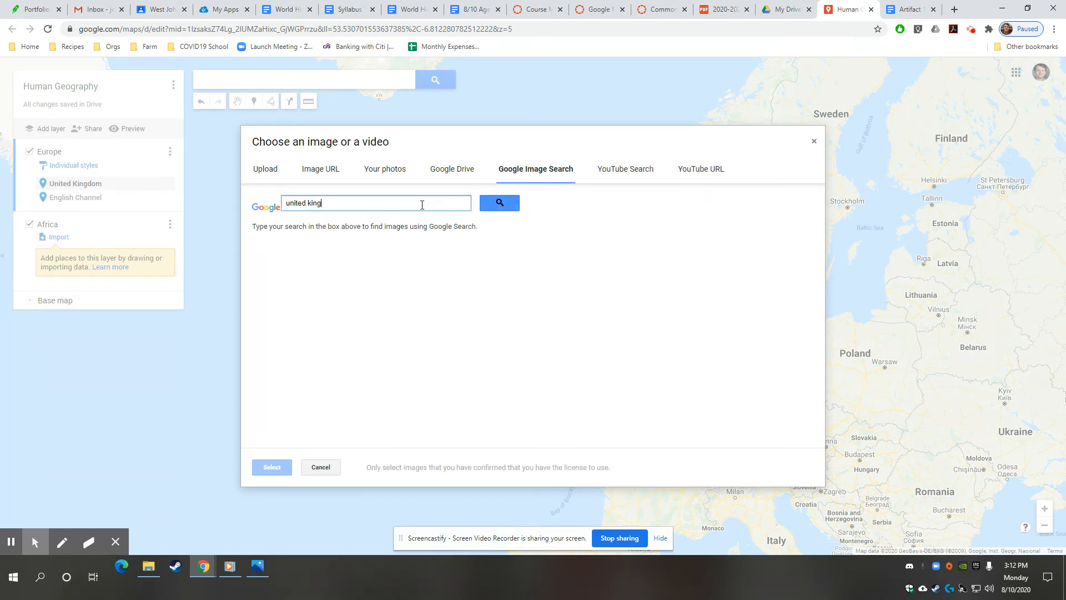
text(dom)
key(Return)
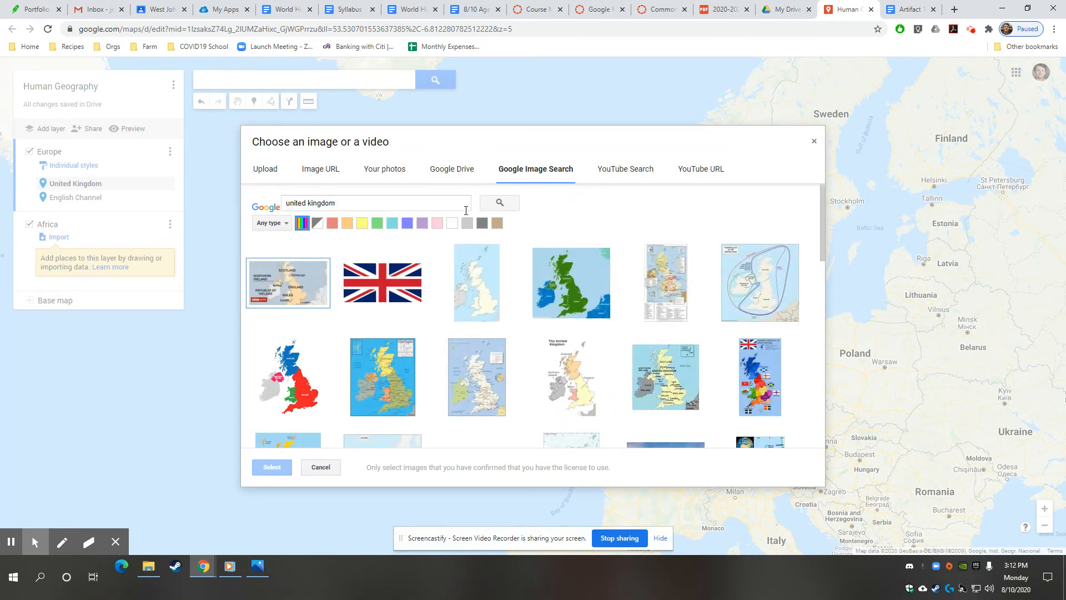
click(367, 294)
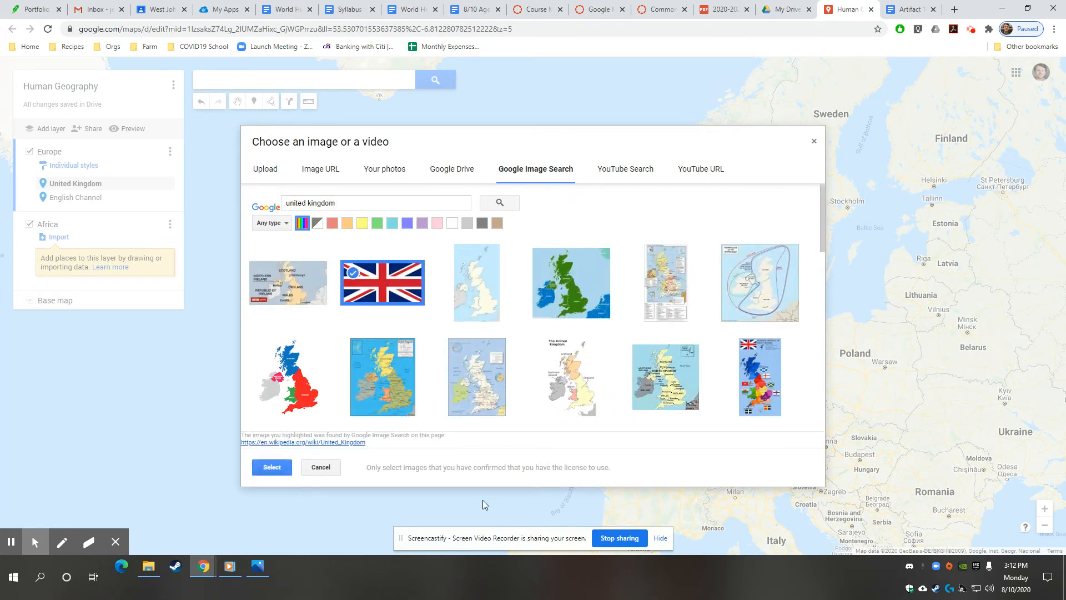
click(277, 468)
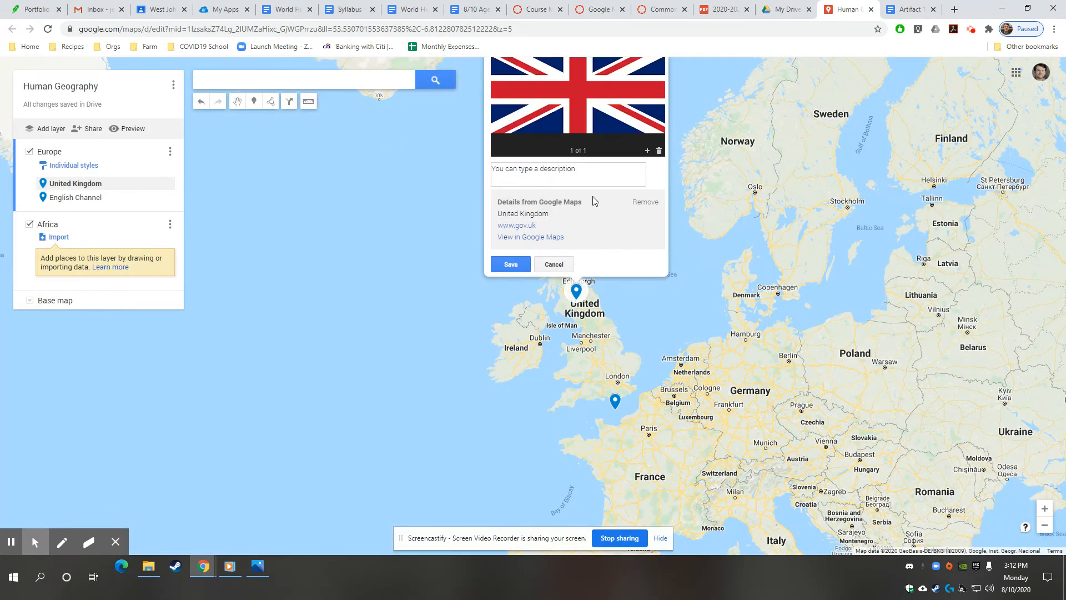
Search Google images for "queen elizabeth" and add the pink-hat portrait as the United Kingdom pin's second image.
click(647, 150)
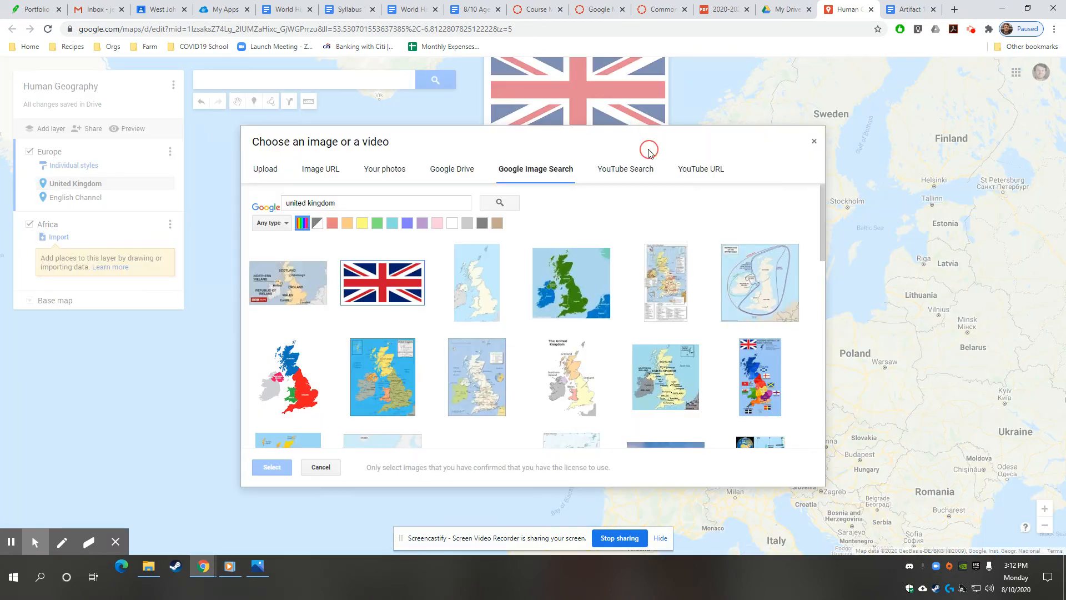
double_click(404, 204)
click(404, 203)
key(BackSpace)
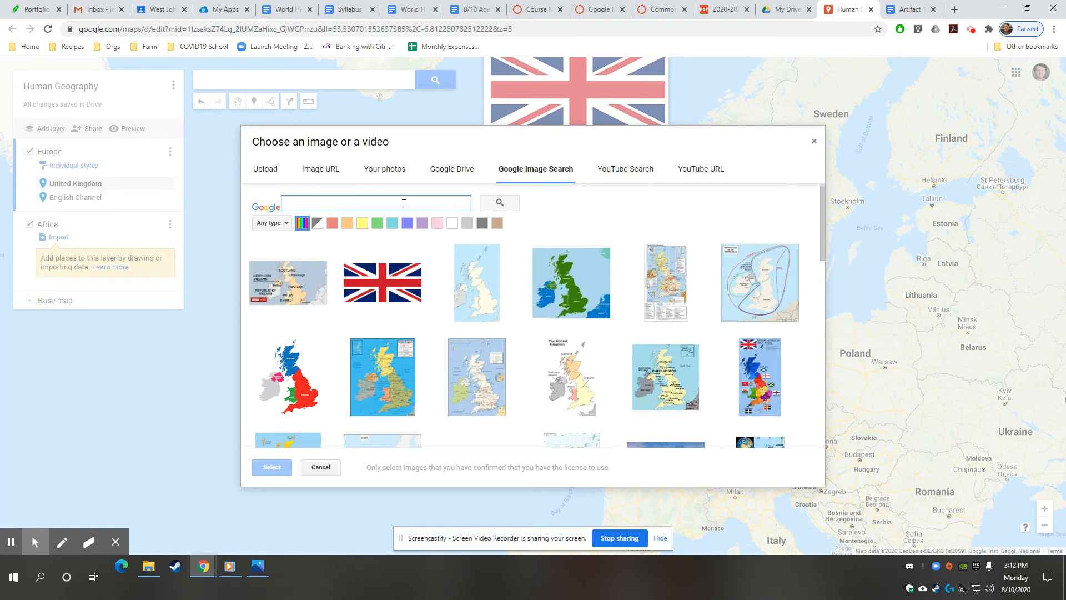
text(queen elizabeth)
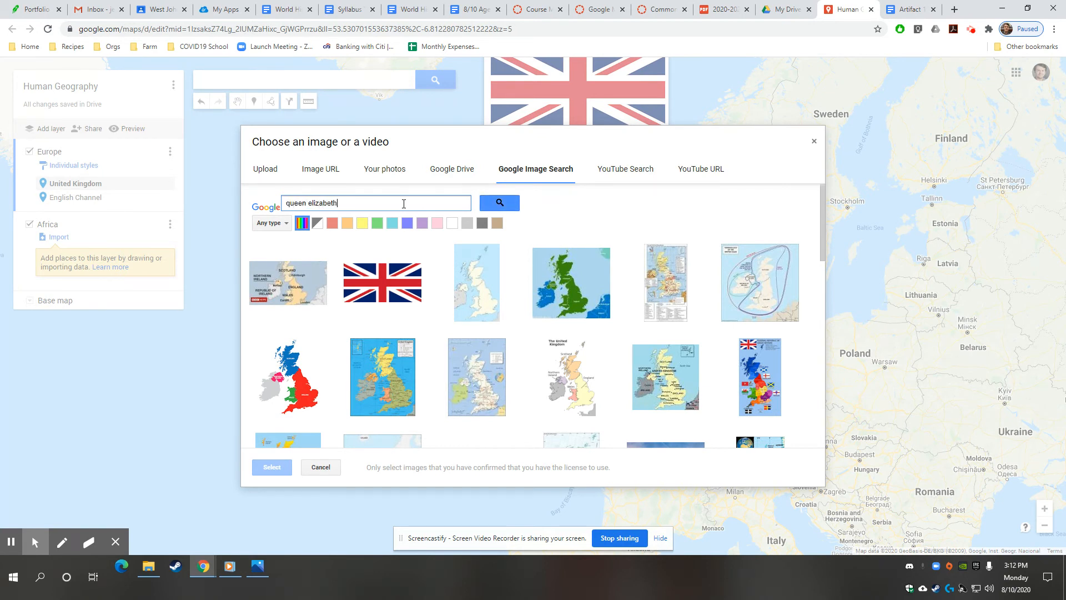
key(Return)
click(289, 283)
click(269, 467)
click(442, 230)
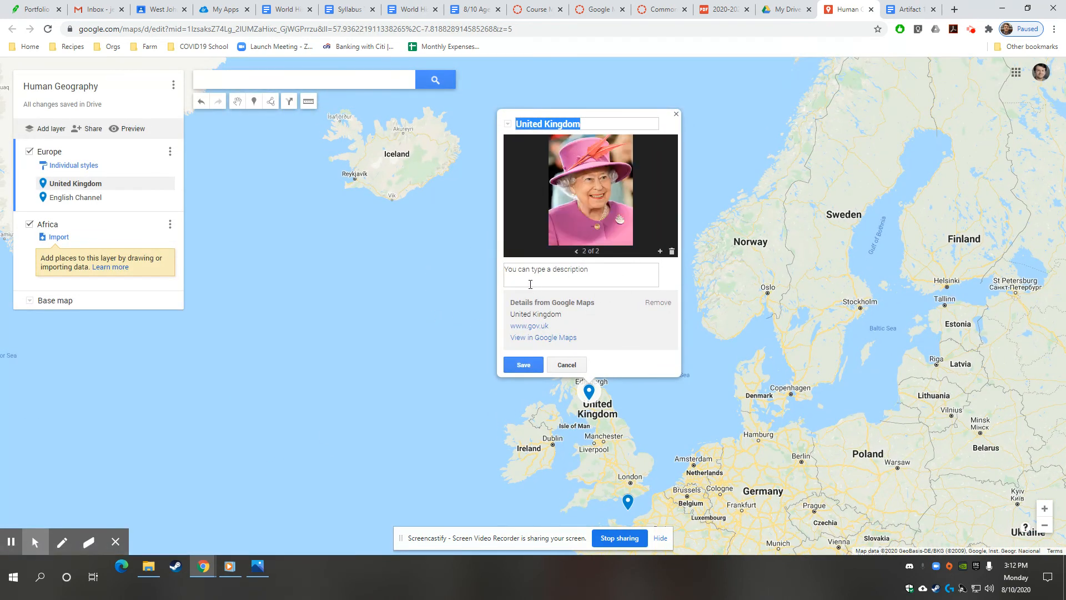
Return to the pin's flag image, save the United Kingdom pin and make the Africa layer active.
click(574, 253)
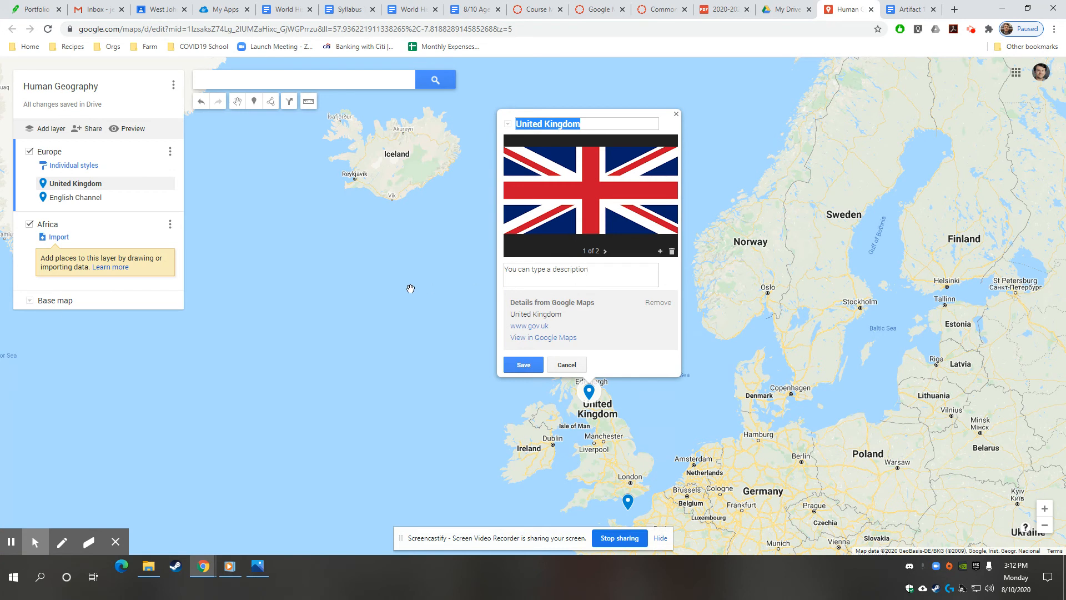
click(522, 366)
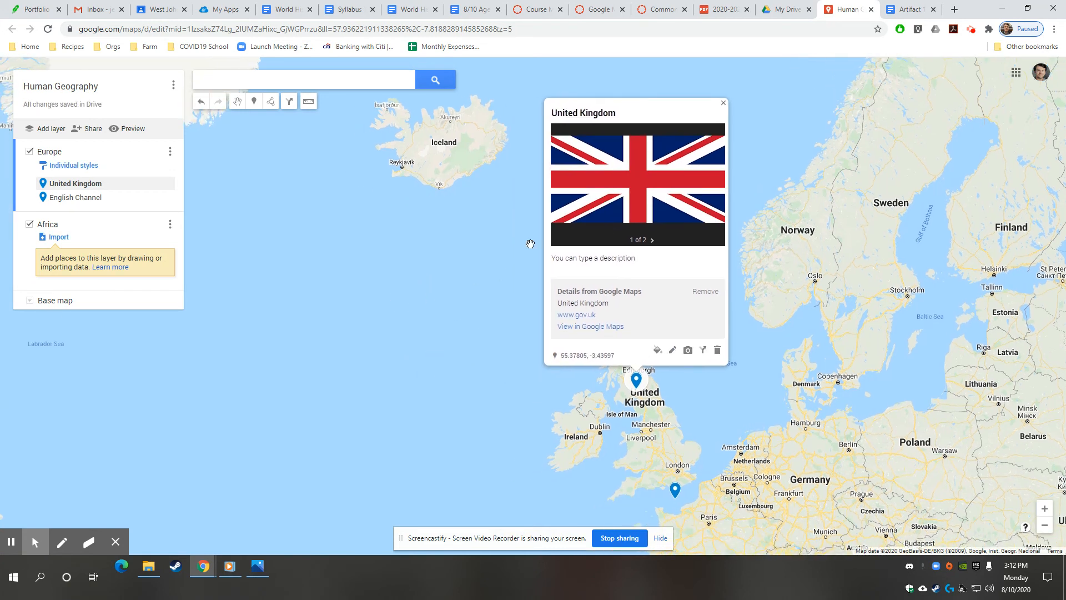
click(105, 233)
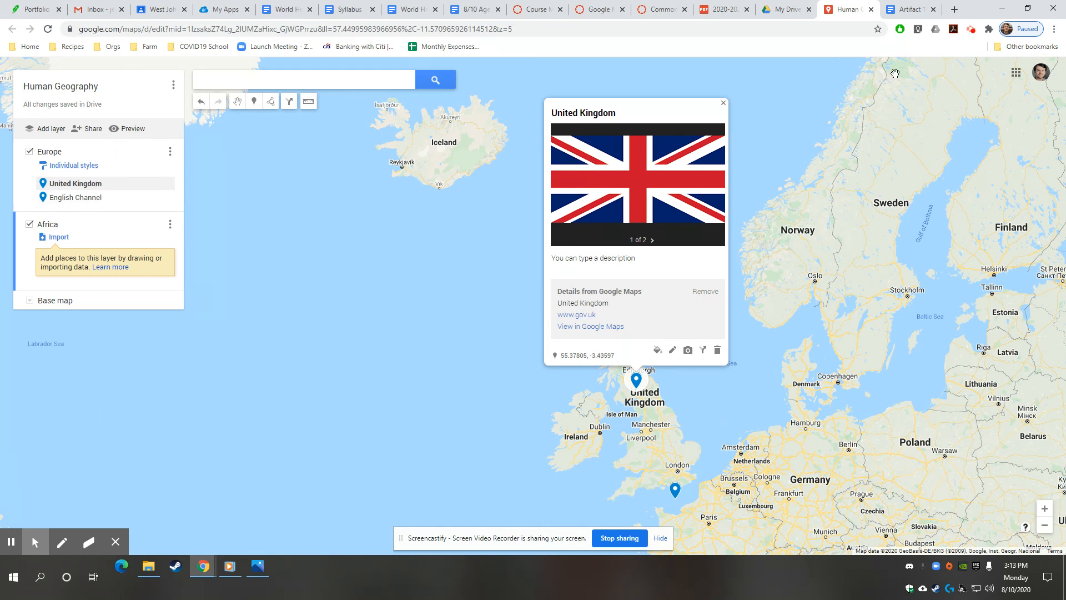
Review the place lists per continent and the country, feature and city description requirements in the Artifact 1 document.
click(912, 8)
click(436, 381)
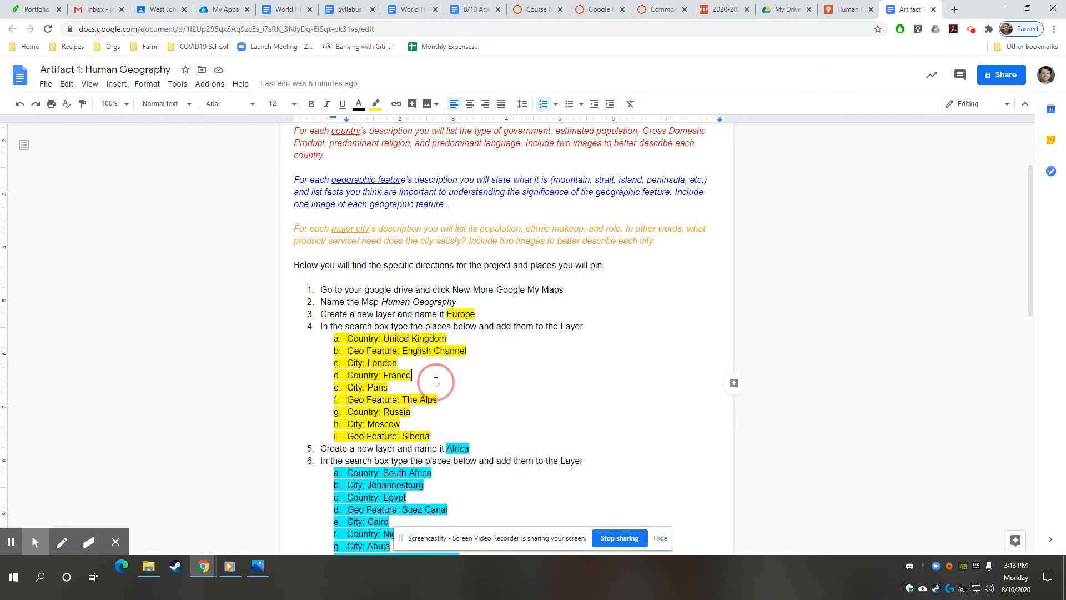
scroll(435, 381, down, 1)
scroll(416, 343, down, 5)
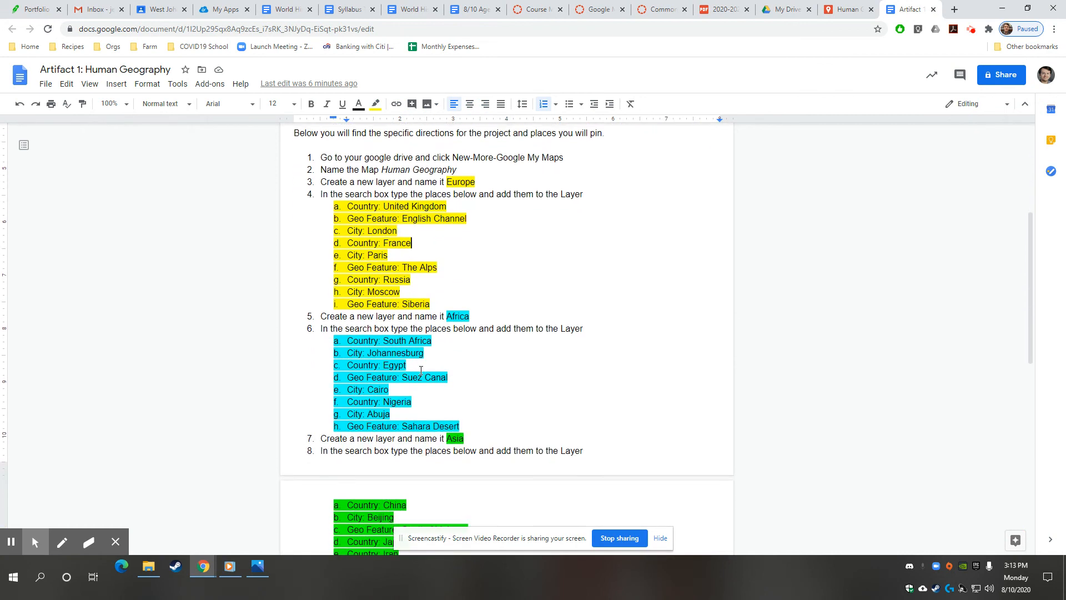
scroll(427, 371, up, 4)
scroll(427, 370, up, 4)
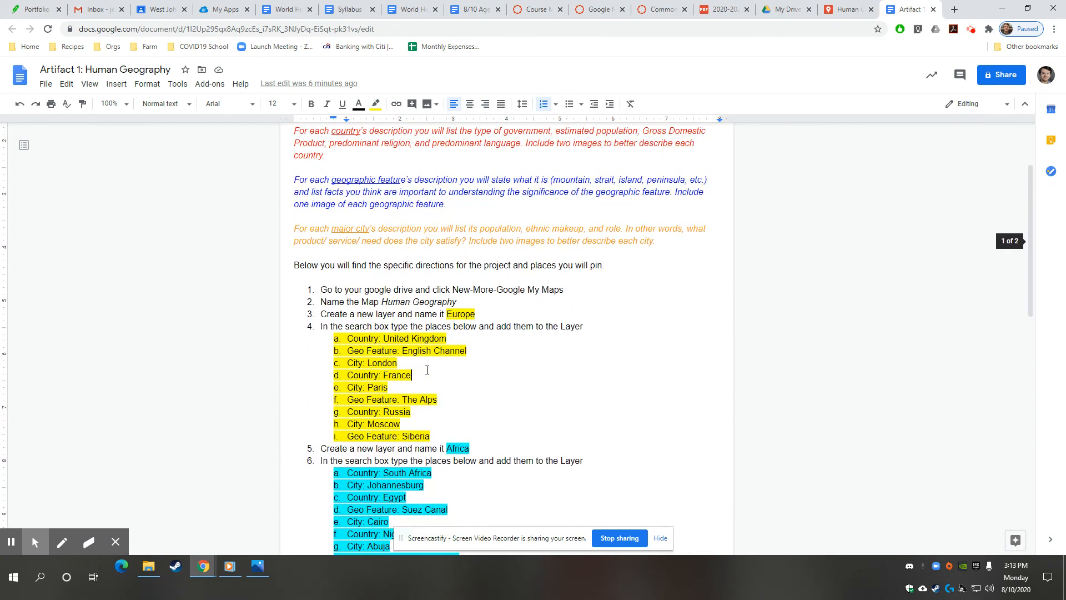
click(374, 243)
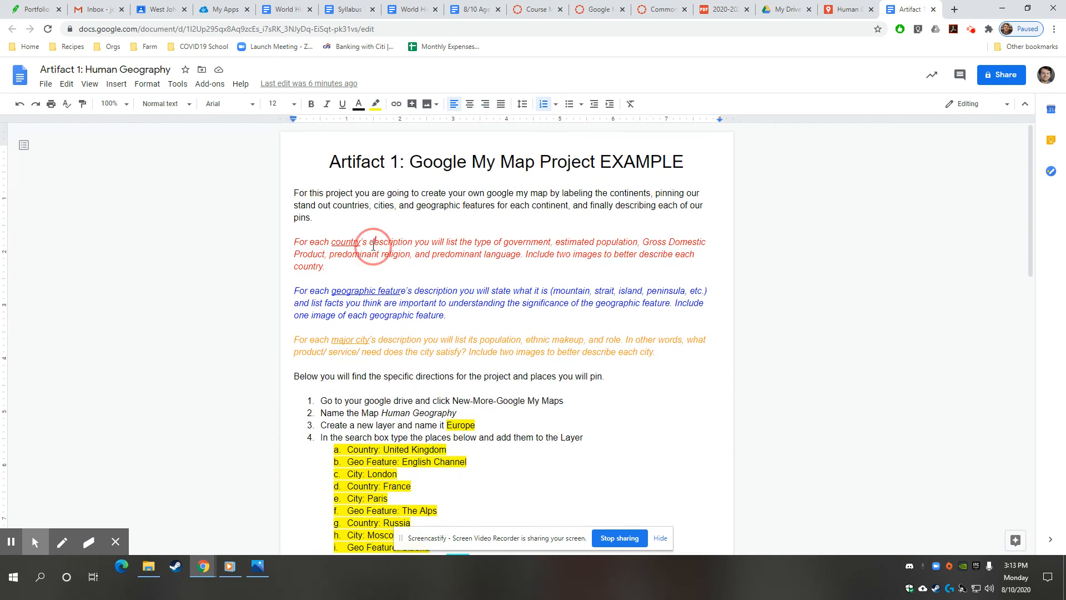
click(401, 340)
scroll(417, 271, down, 3)
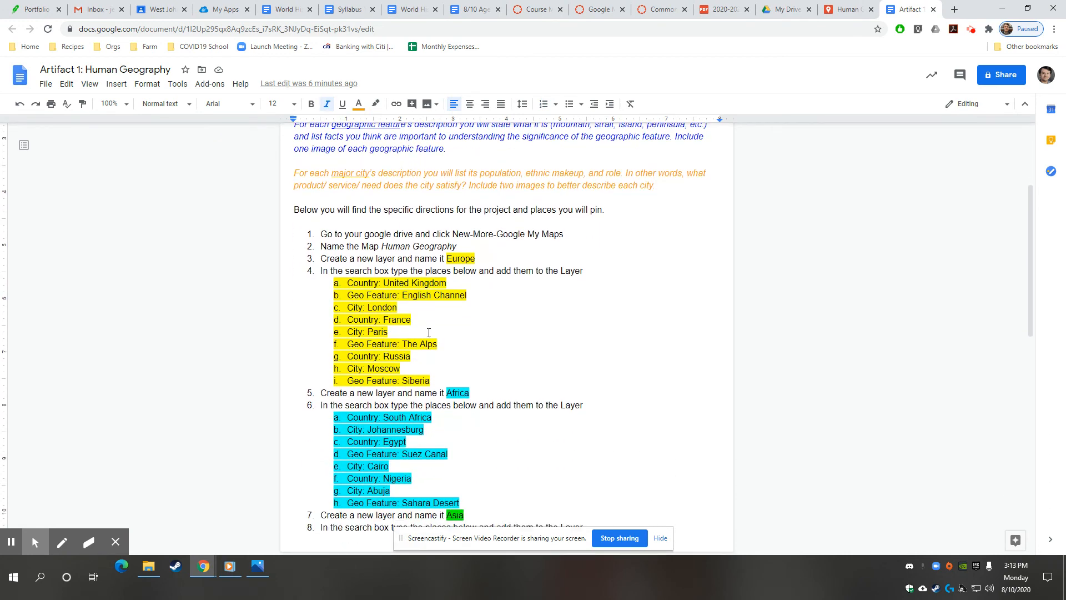